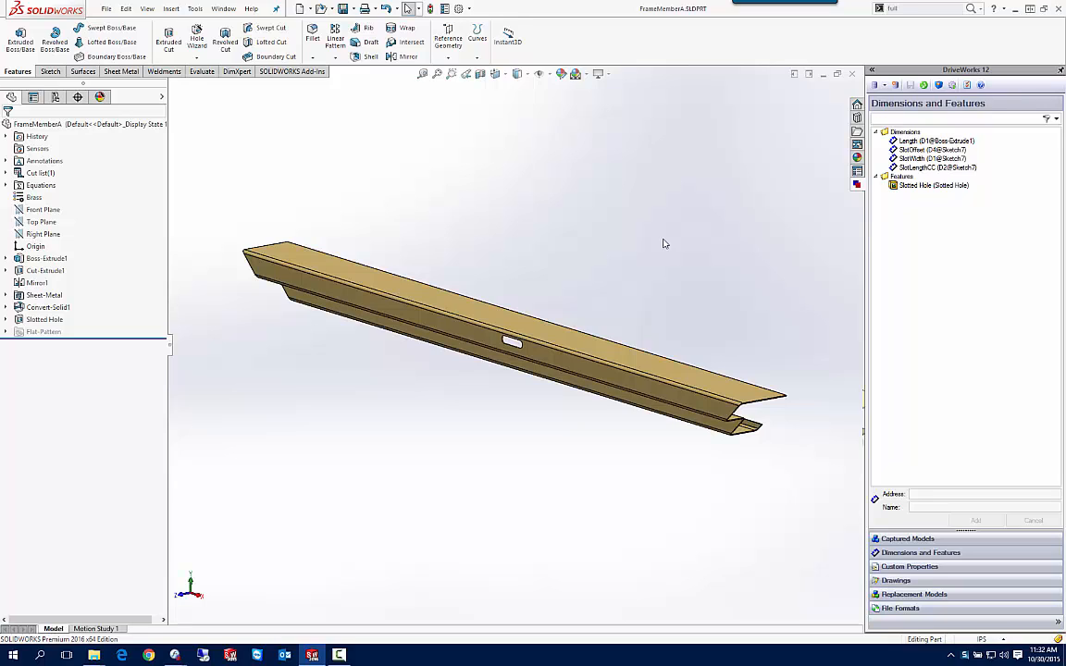
Examine the Slotted Hole feature and its sketch dimensions on the frame member.
click(46, 258)
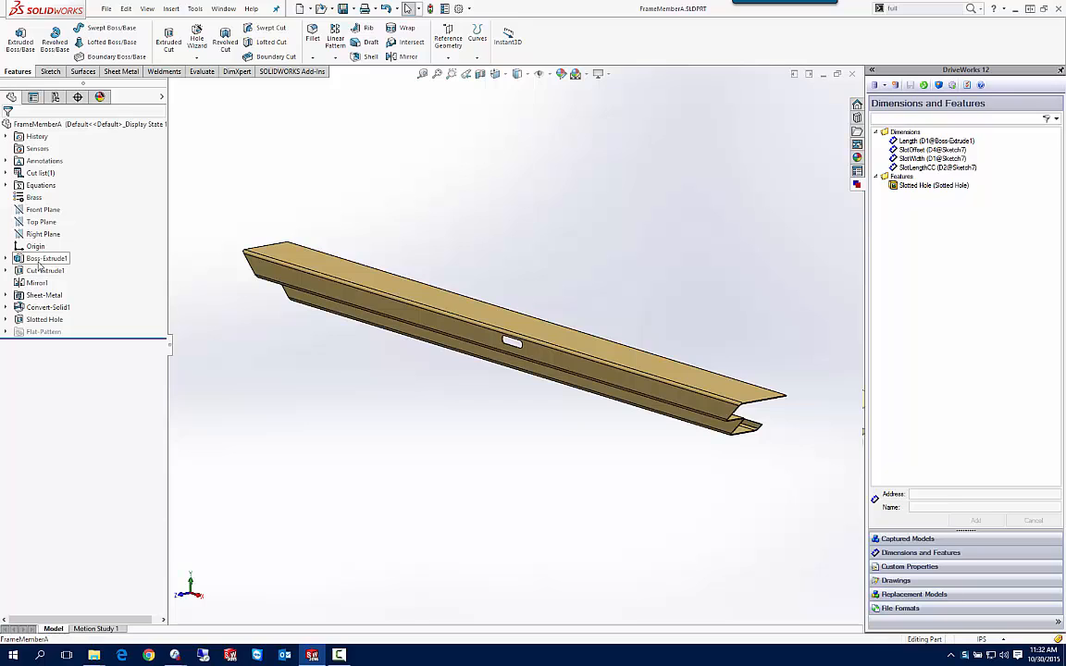
click(584, 357)
click(454, 241)
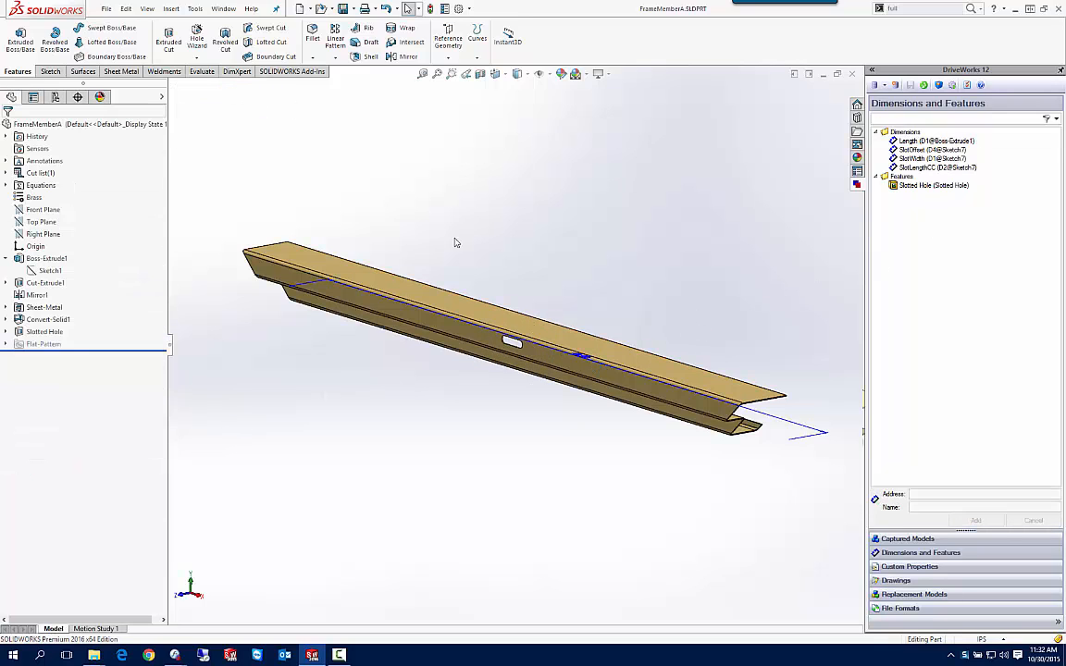
click(53, 334)
key(space)
click(386, 565)
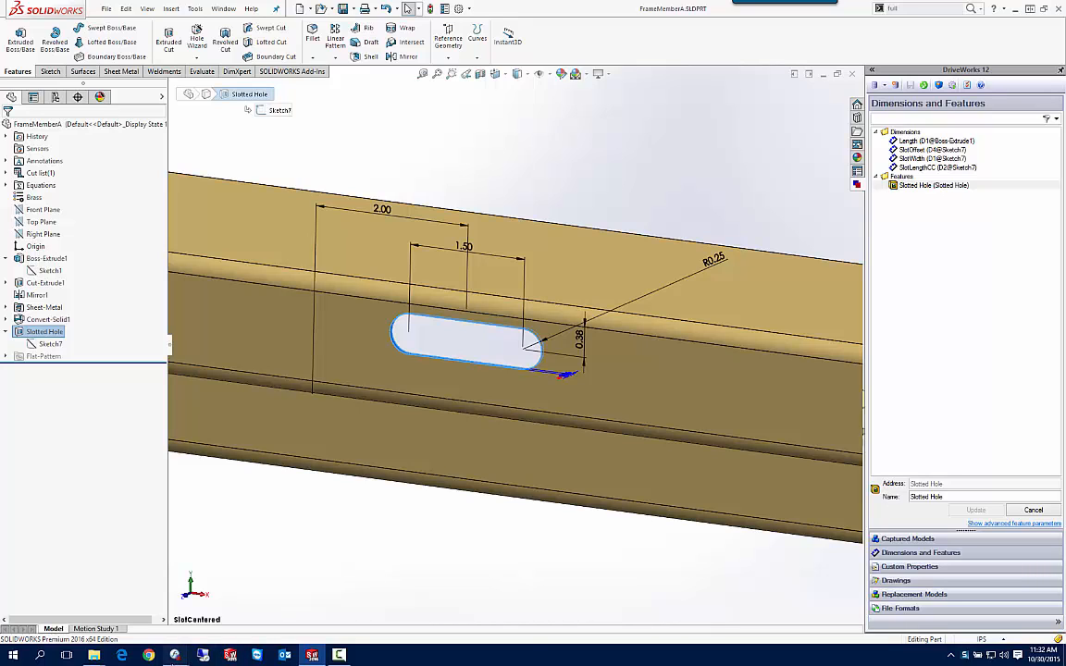
Review the DriveWorks project's form design, model rules and defined variables.
mouse_move(174, 655)
click(137, 601)
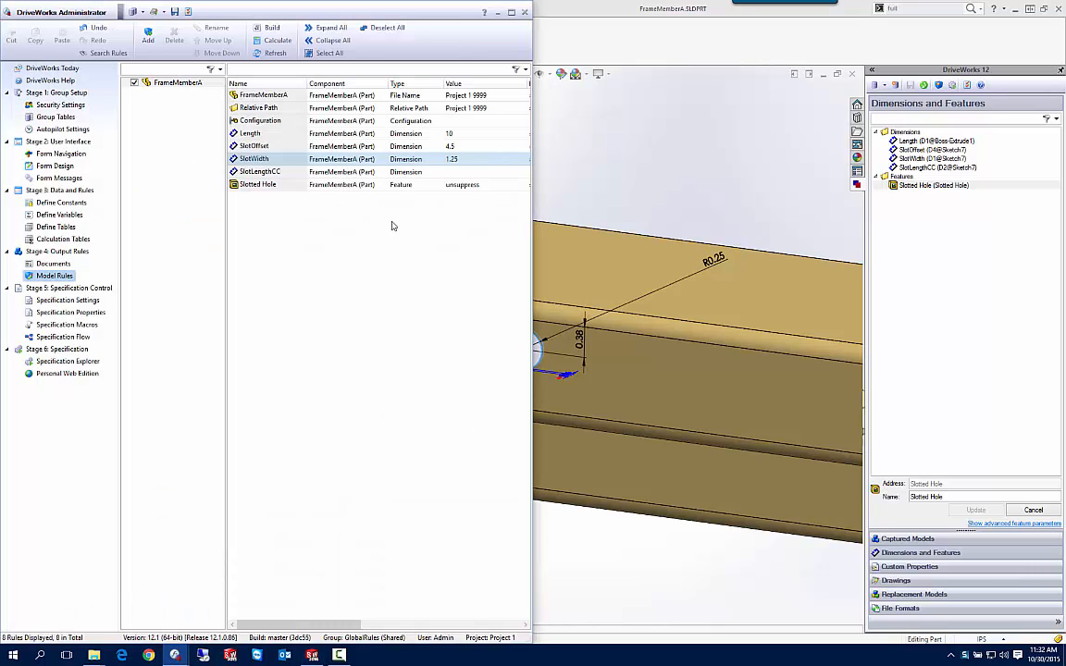
double_click(278, 12)
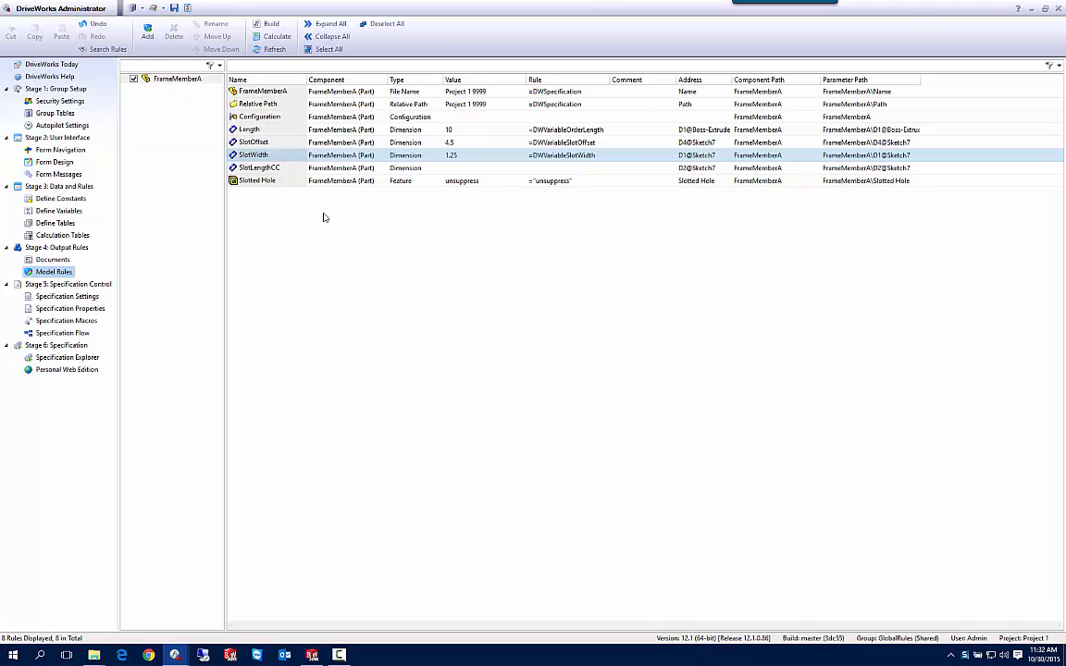
click(56, 164)
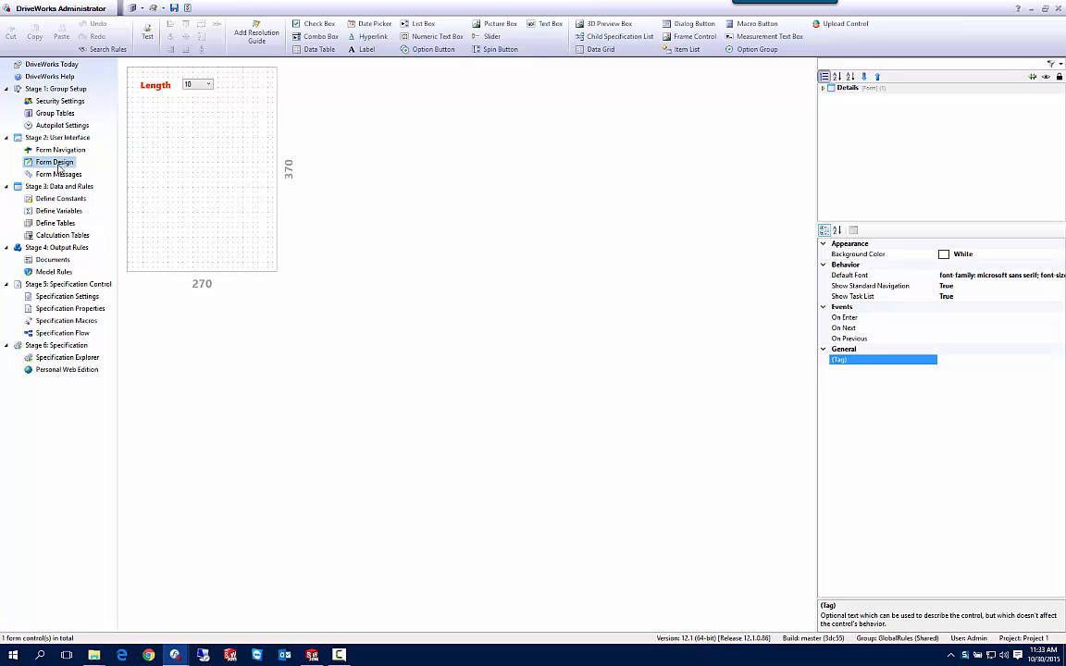
click(56, 272)
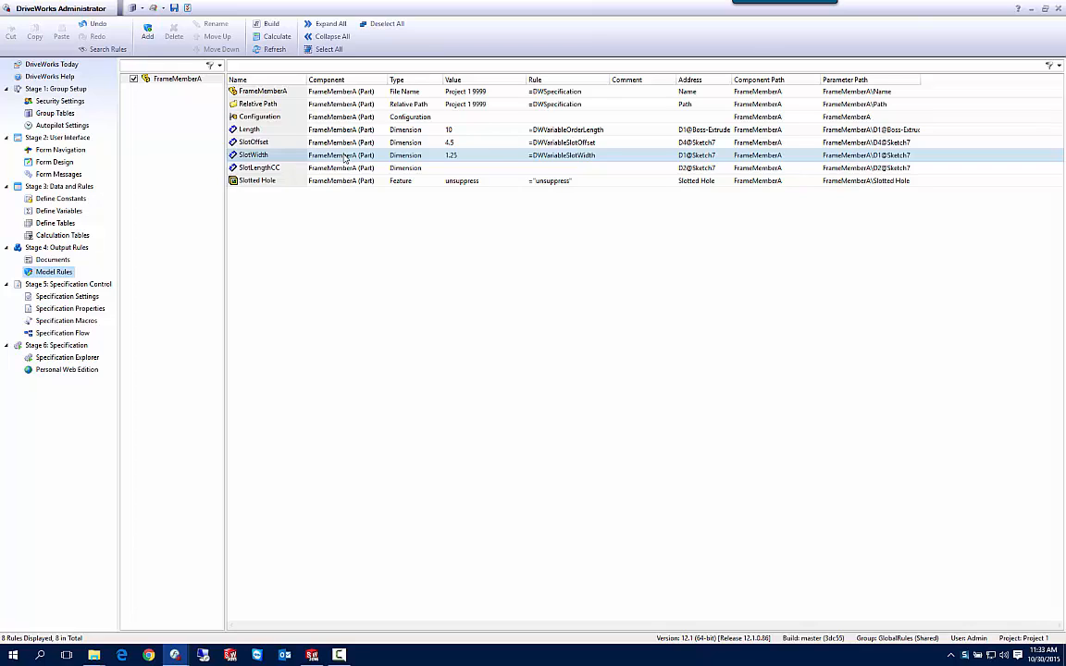
click(56, 210)
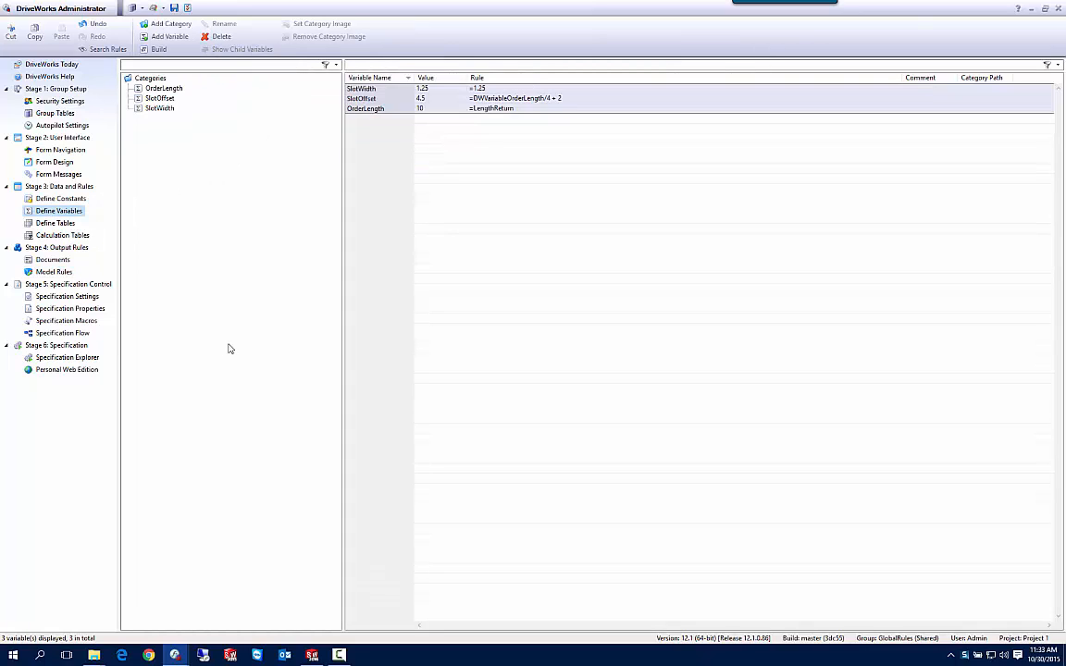
click(346, 107)
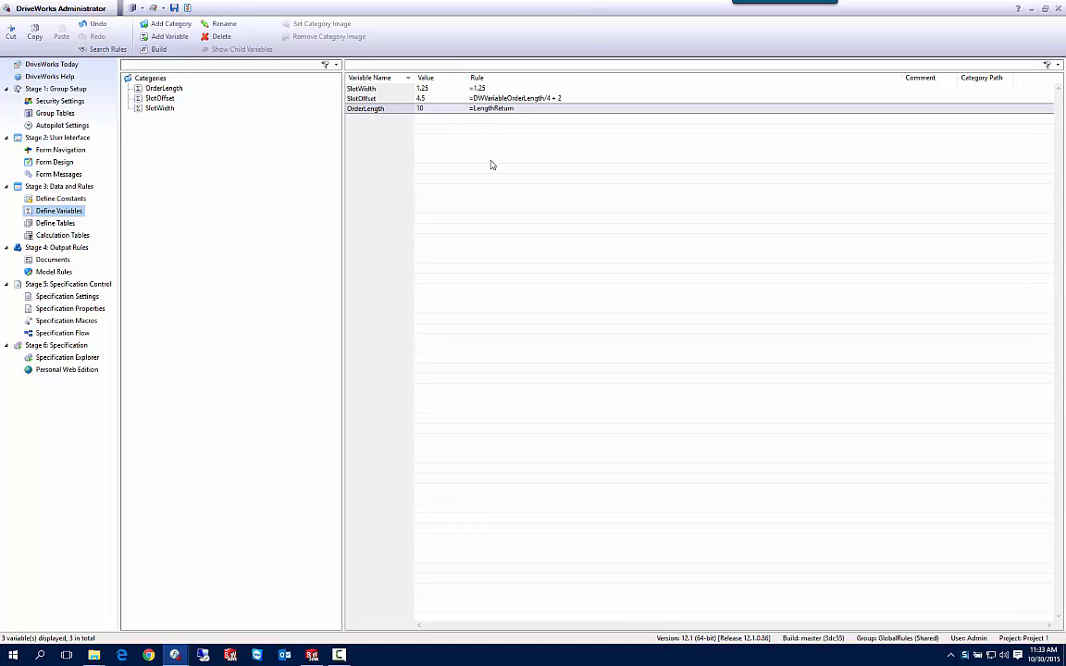
drag(347, 88, 374, 120)
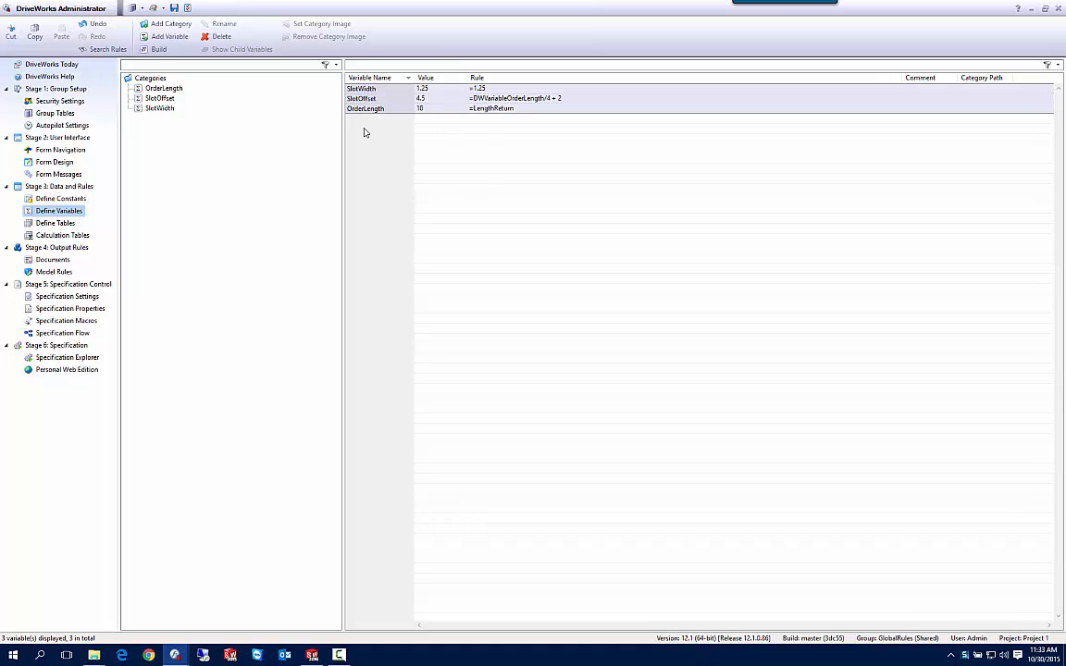
Copy the model rules of the FrameMemberA component.
click(53, 271)
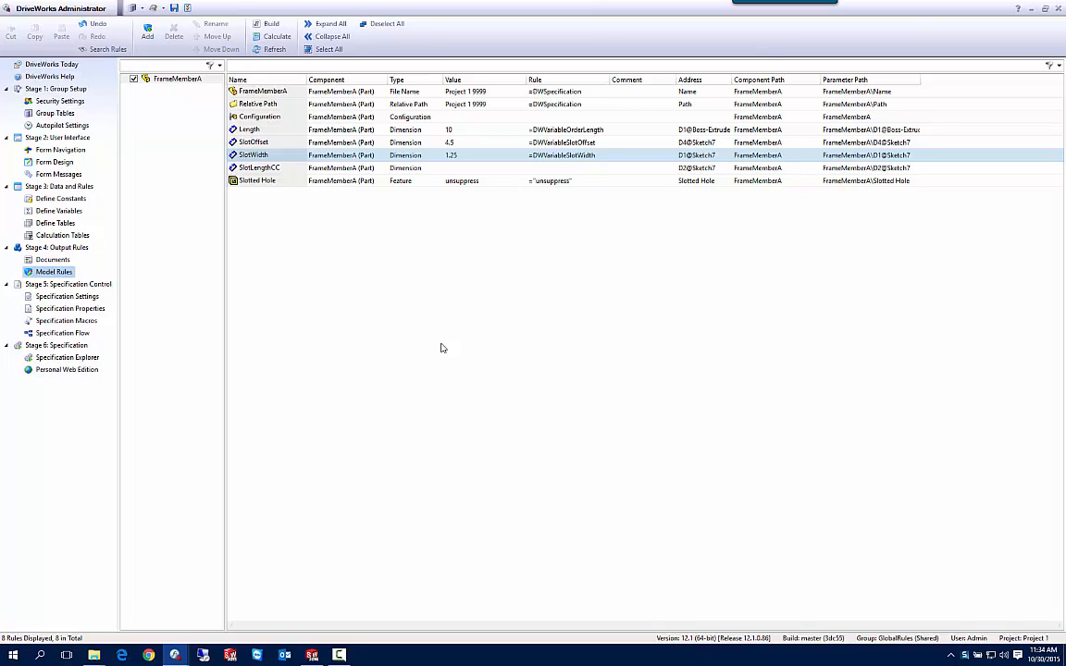
right_click(171, 79)
click(208, 86)
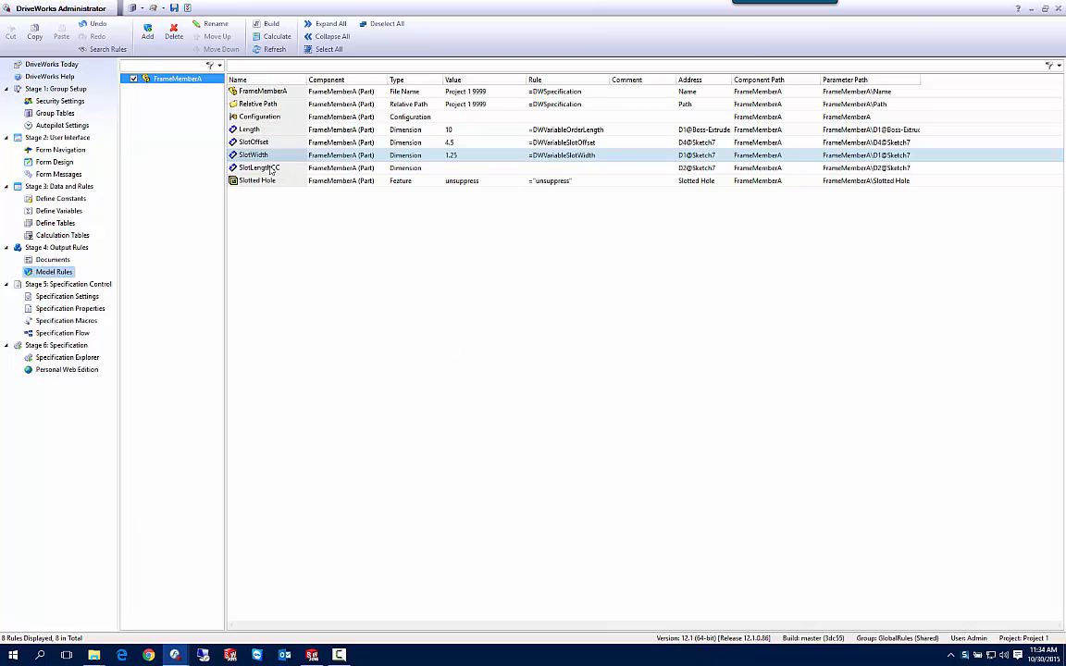
In the Project 2 window, paste the copied model rules onto its FrameMemberA component.
mouse_move(185, 659)
click(245, 595)
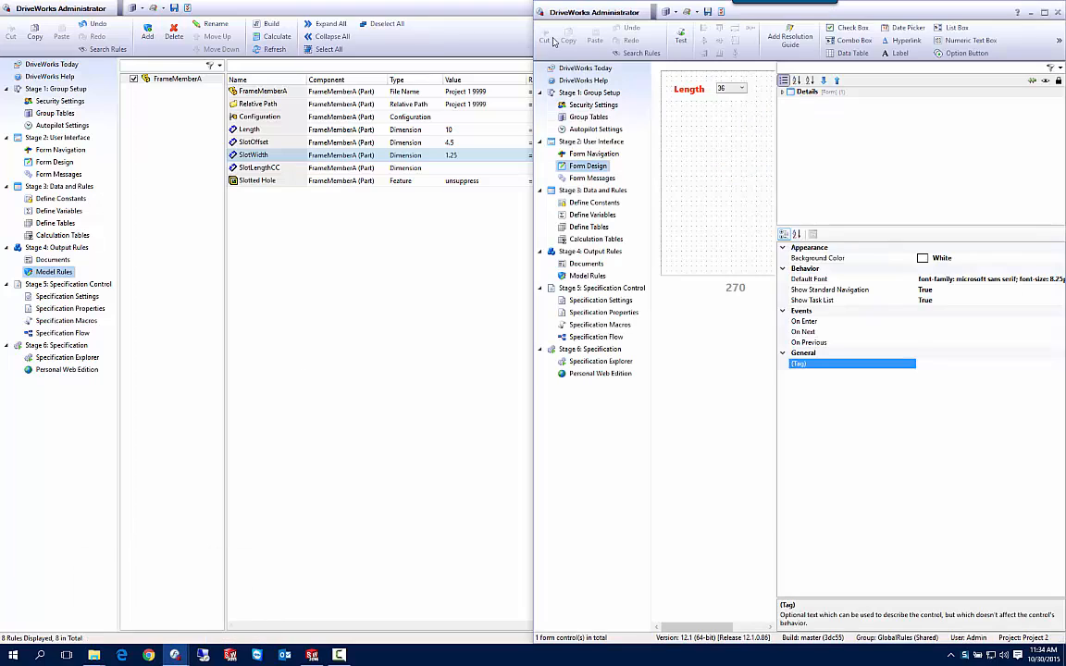
double_click(857, 16)
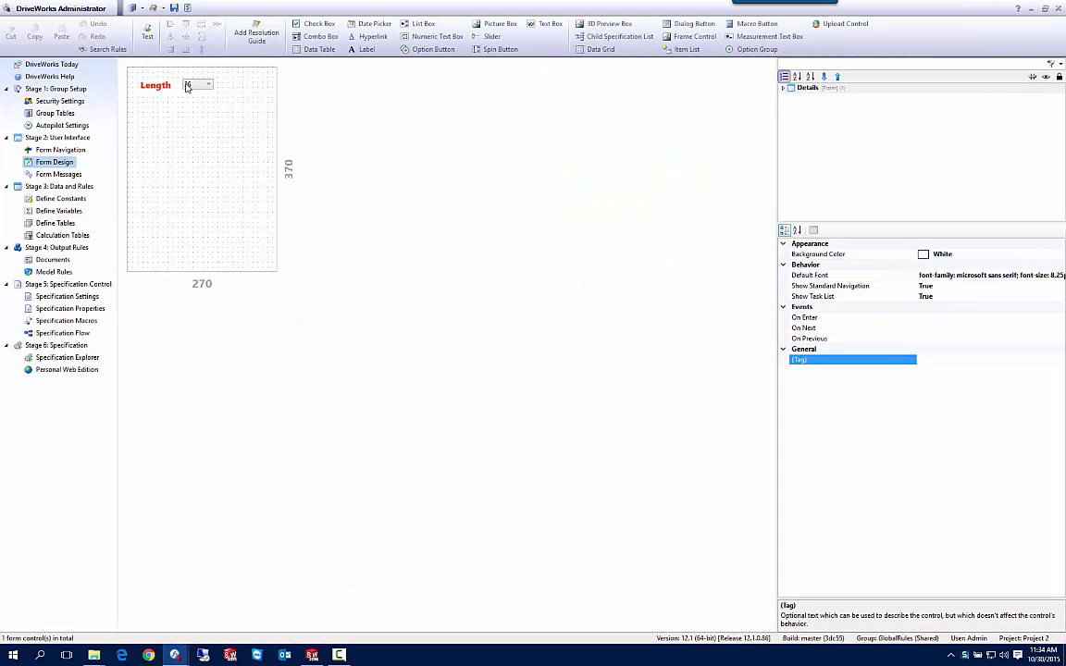
click(53, 271)
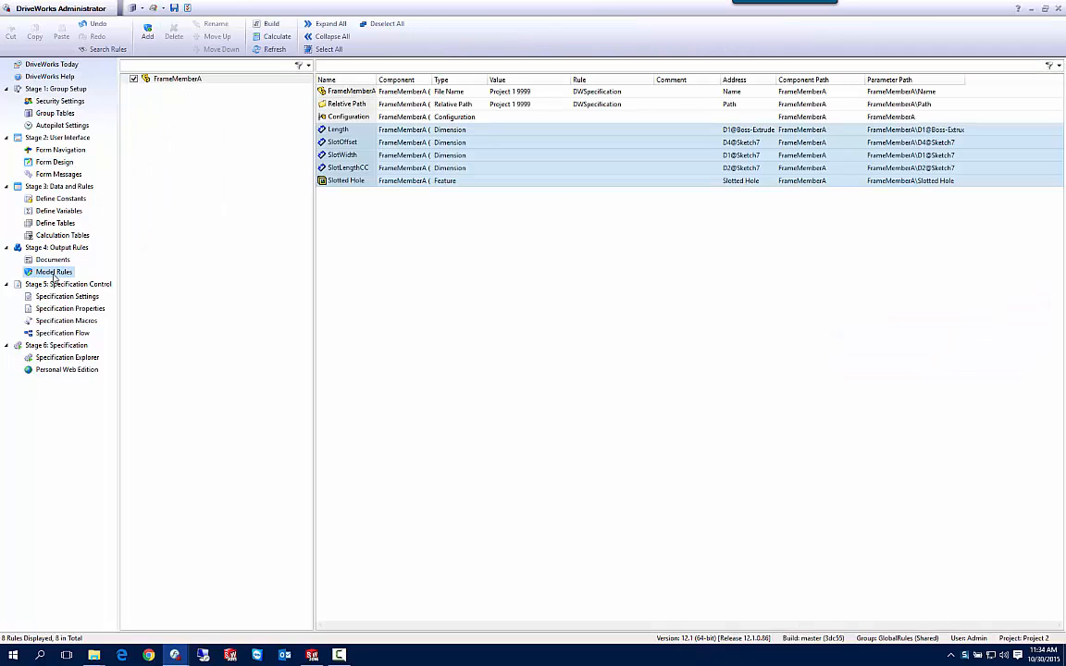
click(171, 81)
right_click(171, 82)
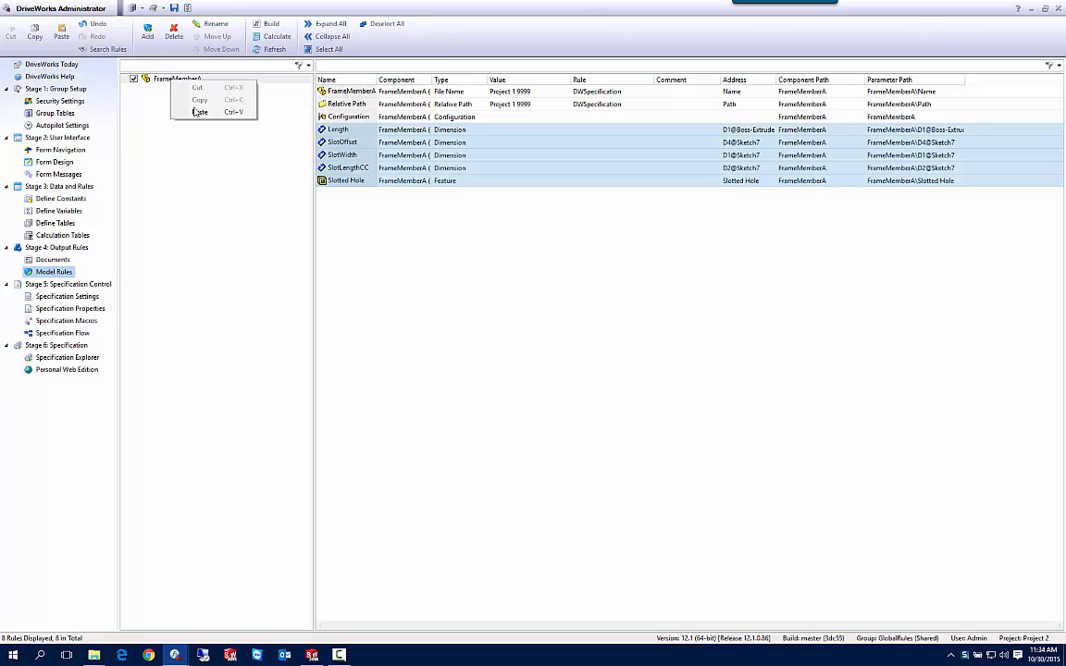
click(197, 112)
right_click(145, 79)
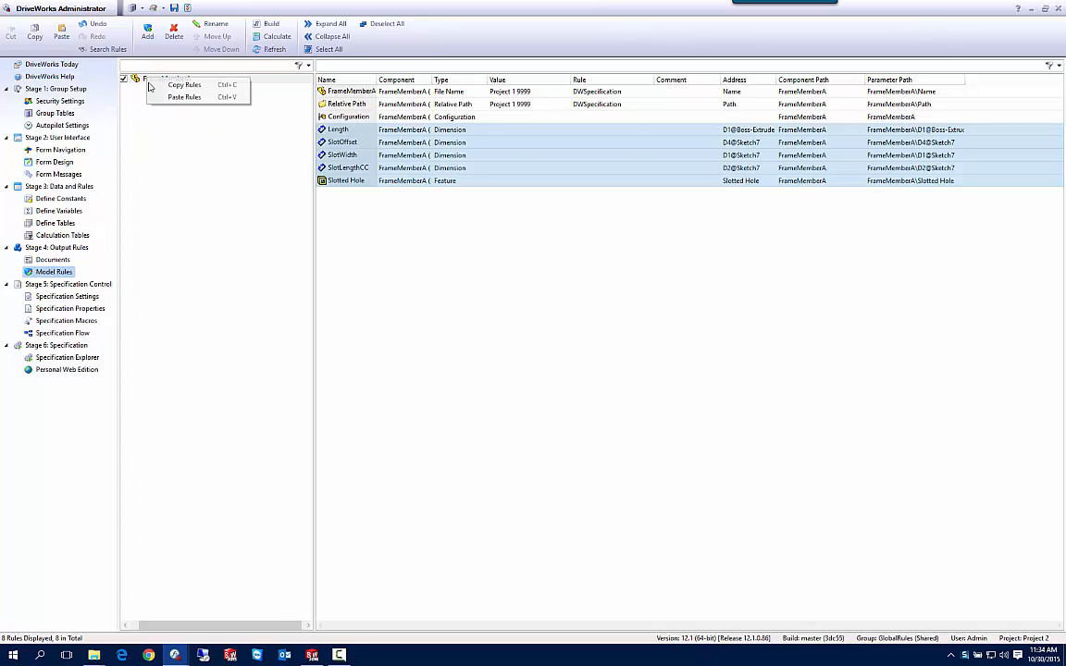
click(184, 98)
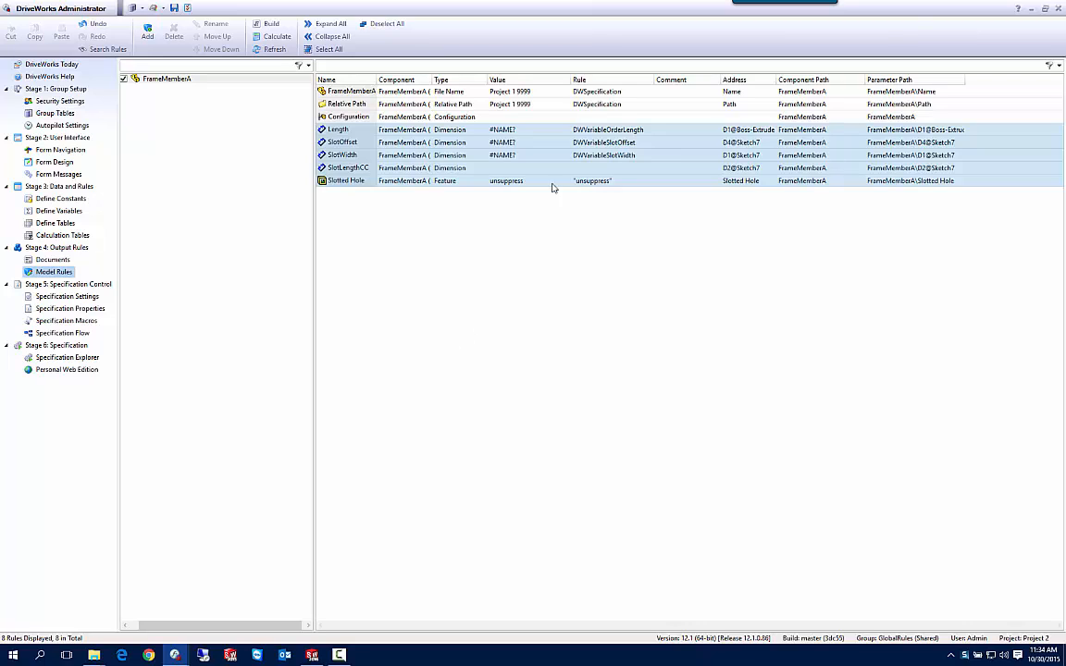
Copy the OrderLength, SlotOffset and SlotWidth variables from Project 1 and paste them into Project 2's variables.
click(481, 154)
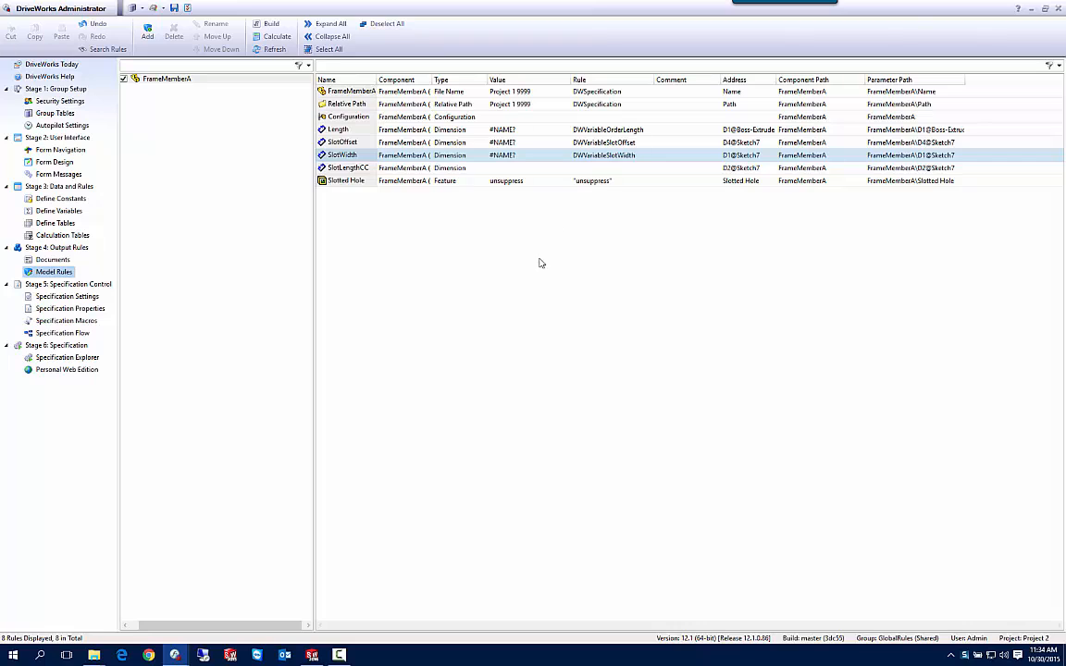
mouse_move(175, 655)
click(140, 593)
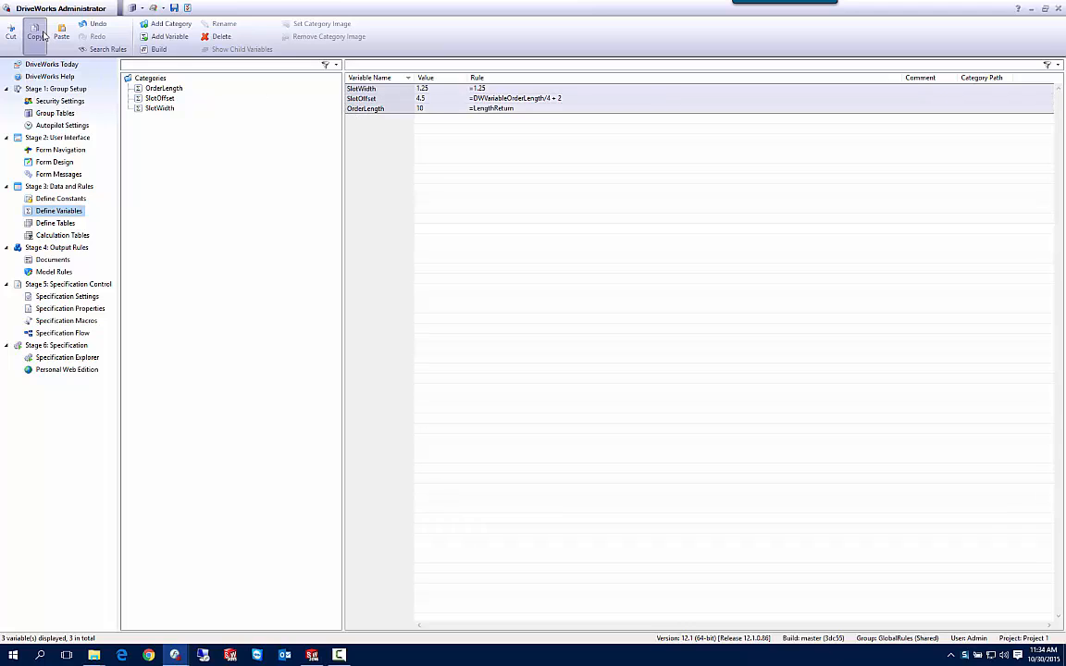
mouse_move(175, 655)
click(237, 606)
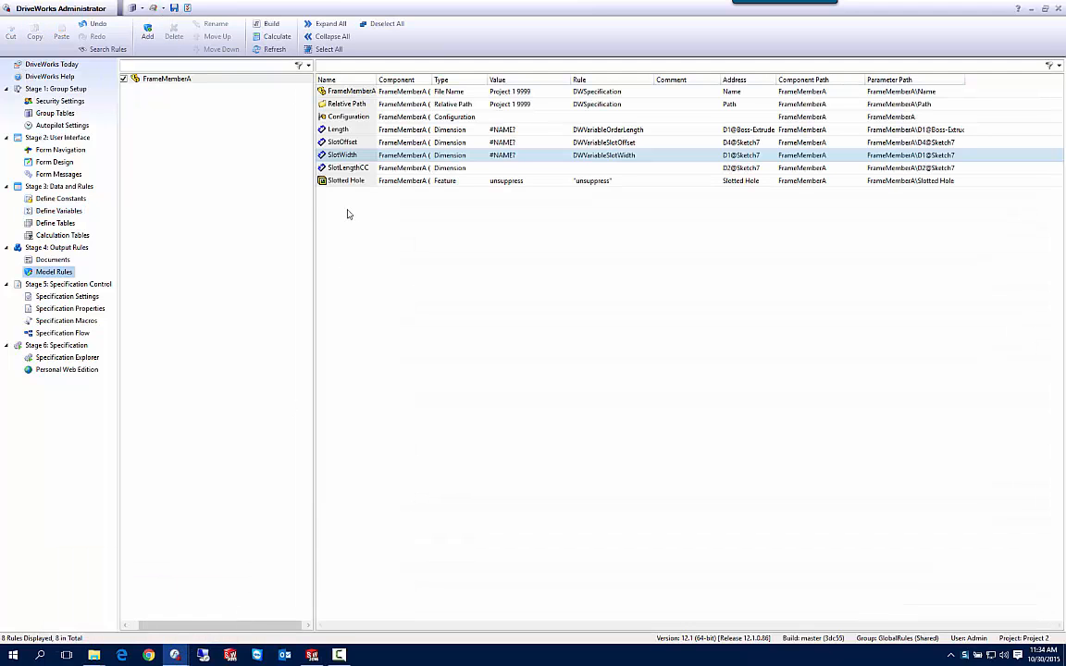
click(57, 211)
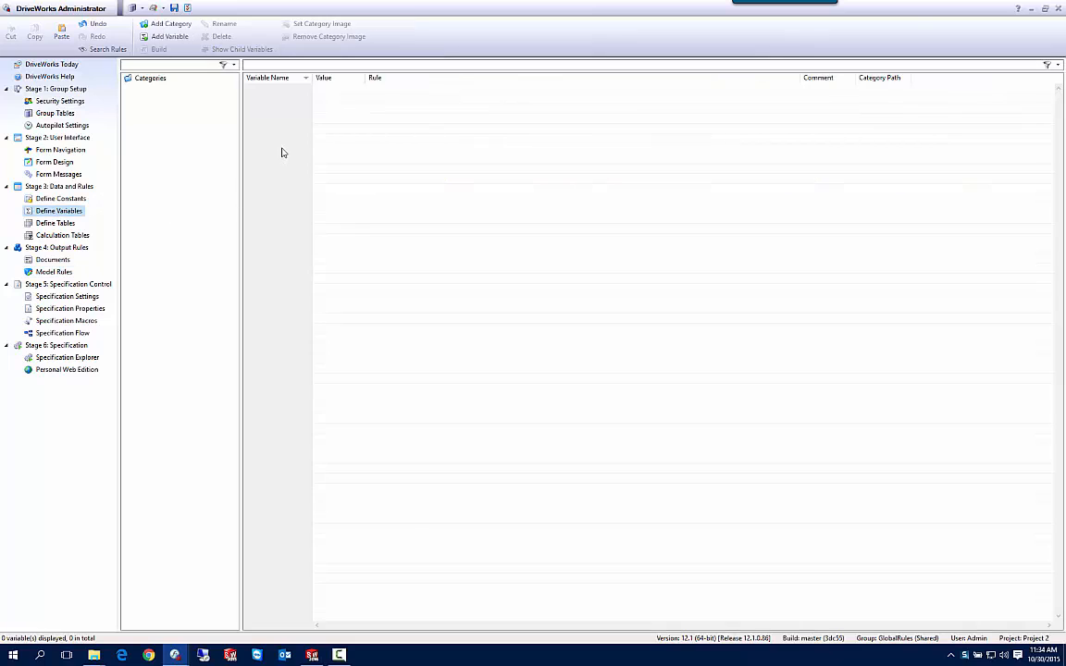
key(ctrl+v)
click(601, 409)
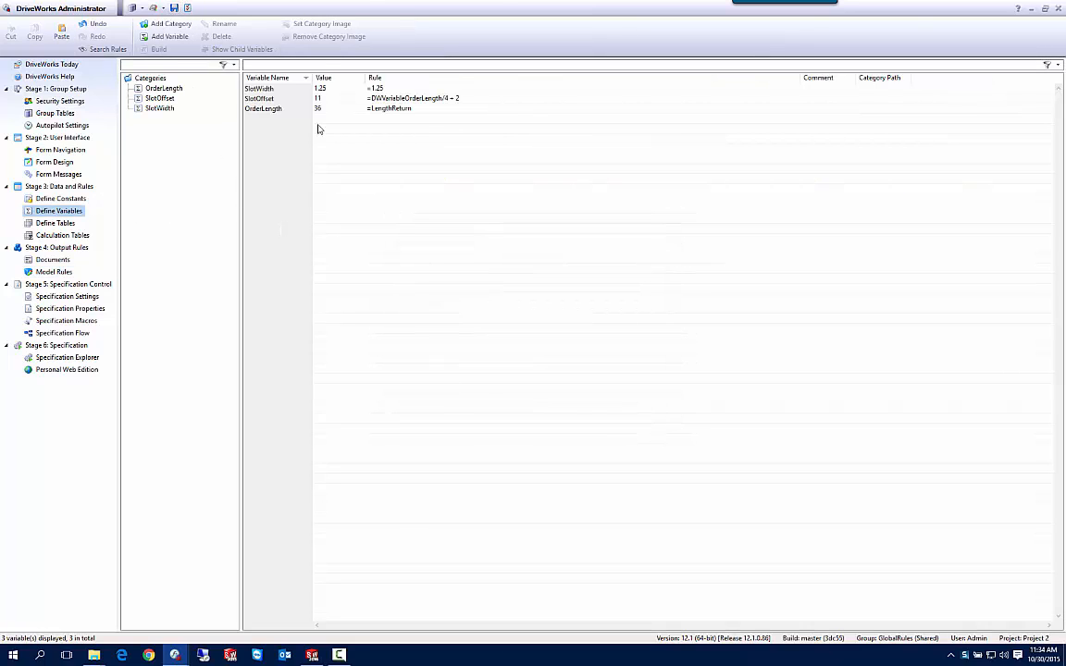
Arrange the Project 1 and Project 2 windows side by side.
key(super+Right)
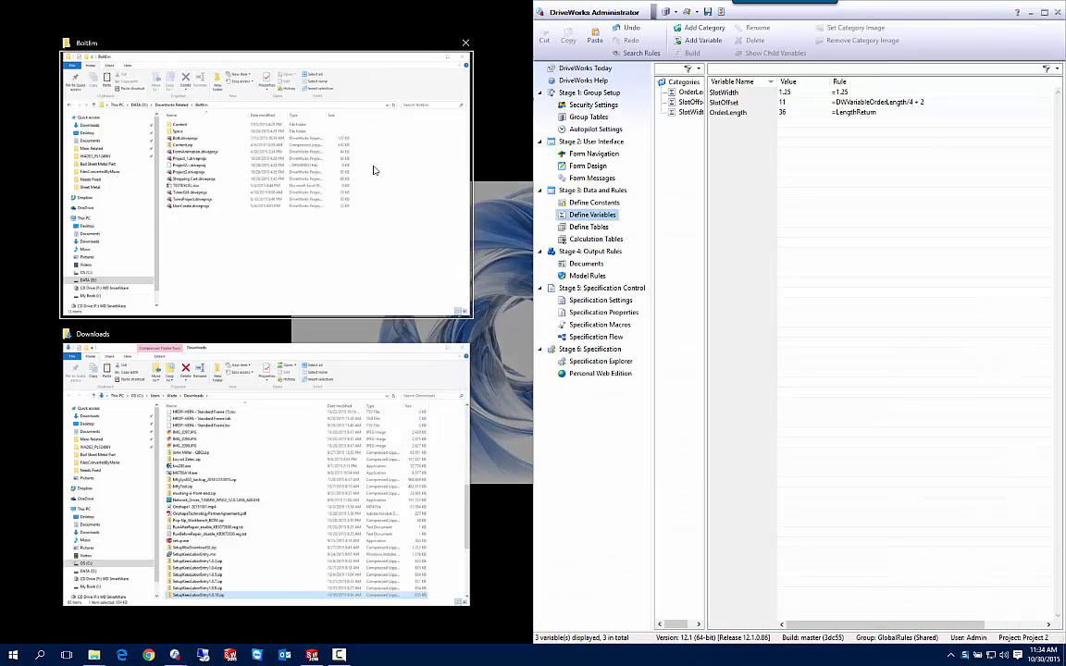
click(491, 384)
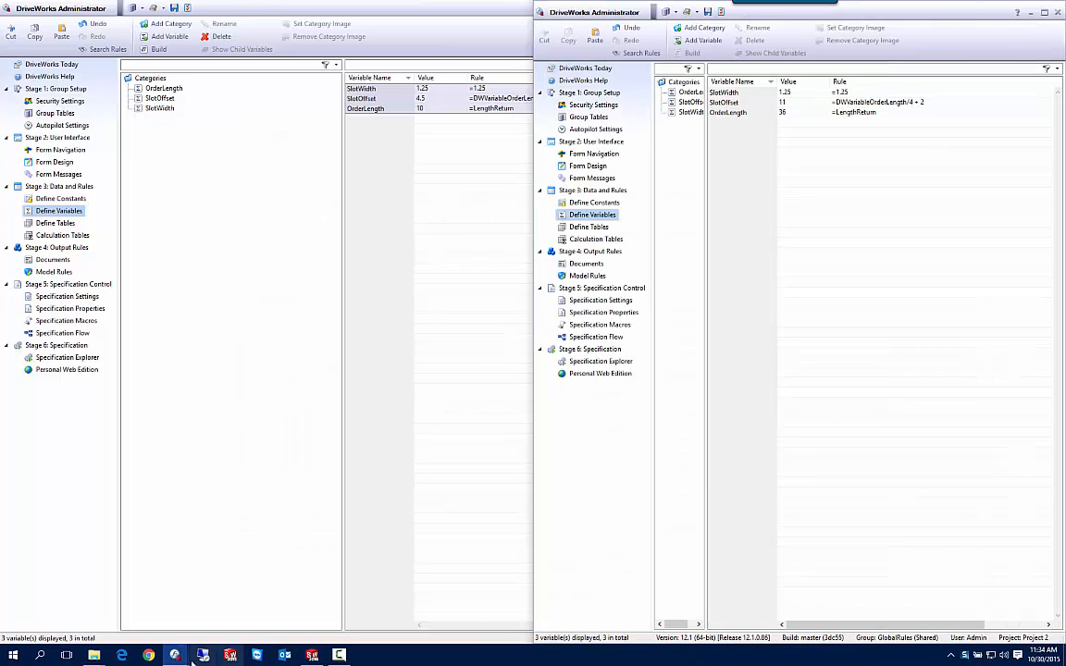
double_click(234, 13)
drag(234, 14, 2, 100)
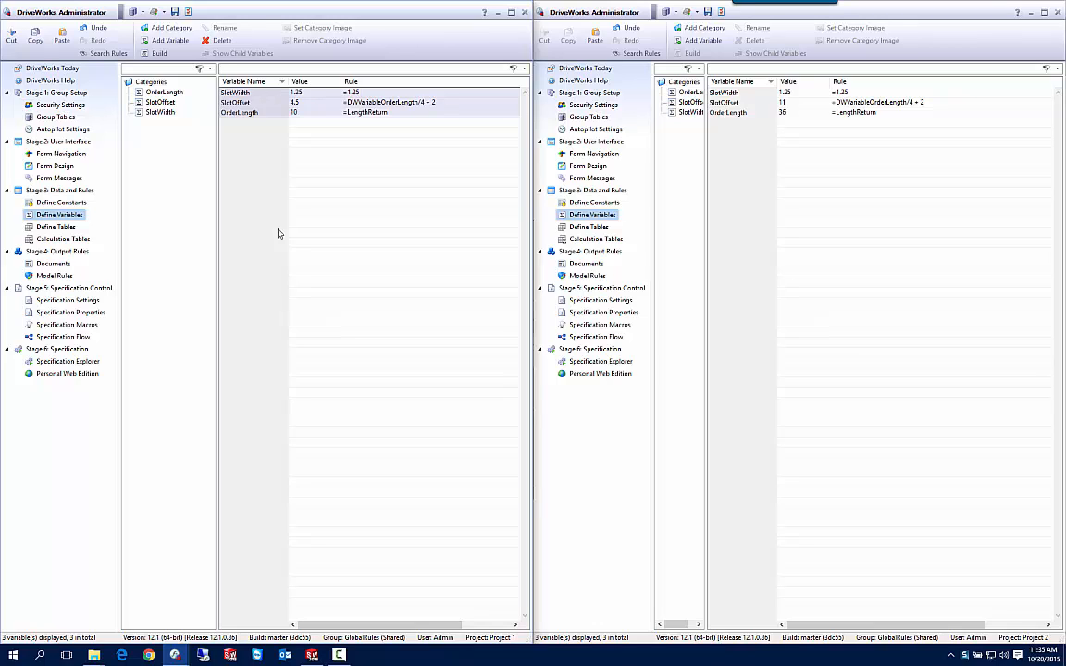
Set Project 1's SlotWidth variable rule to =1.75.
click(368, 93)
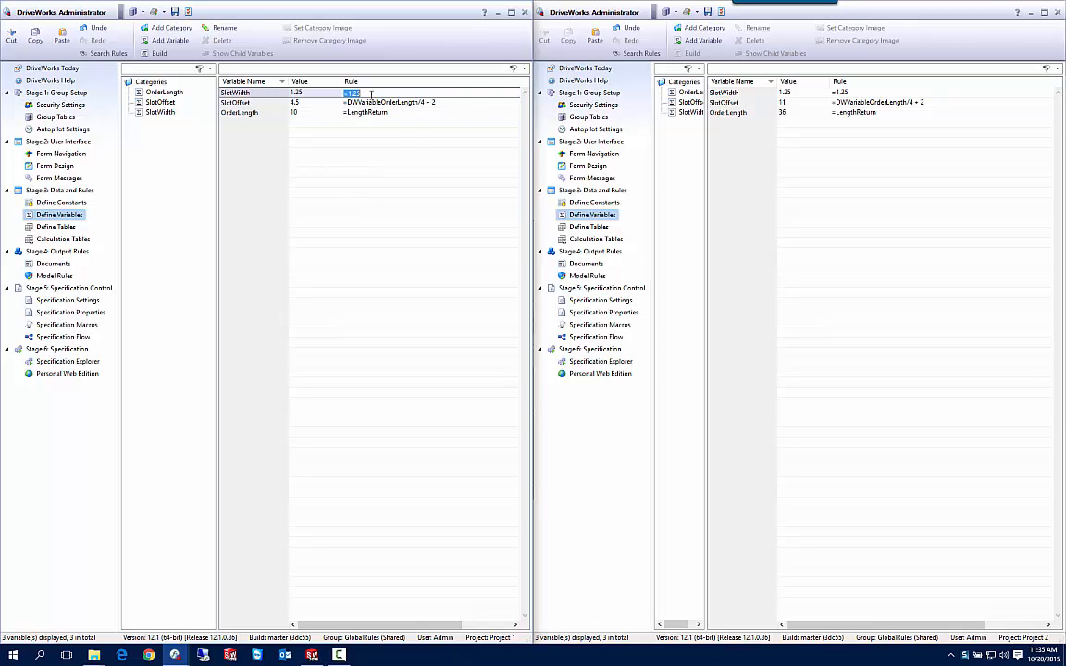
click(372, 93)
key(BackSpace)
key(BackSpace)
key(BackSpace)
text(.75)
key(Return)
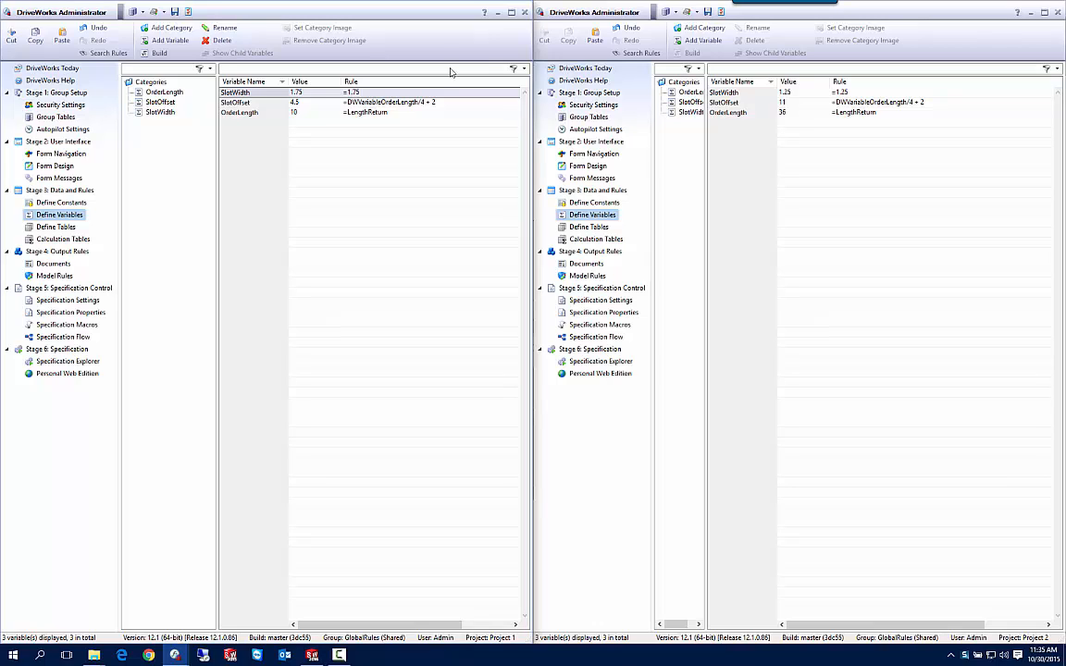
Set Project 2's SlotWidth variable rule to 1.75 in the rule builder.
click(856, 92)
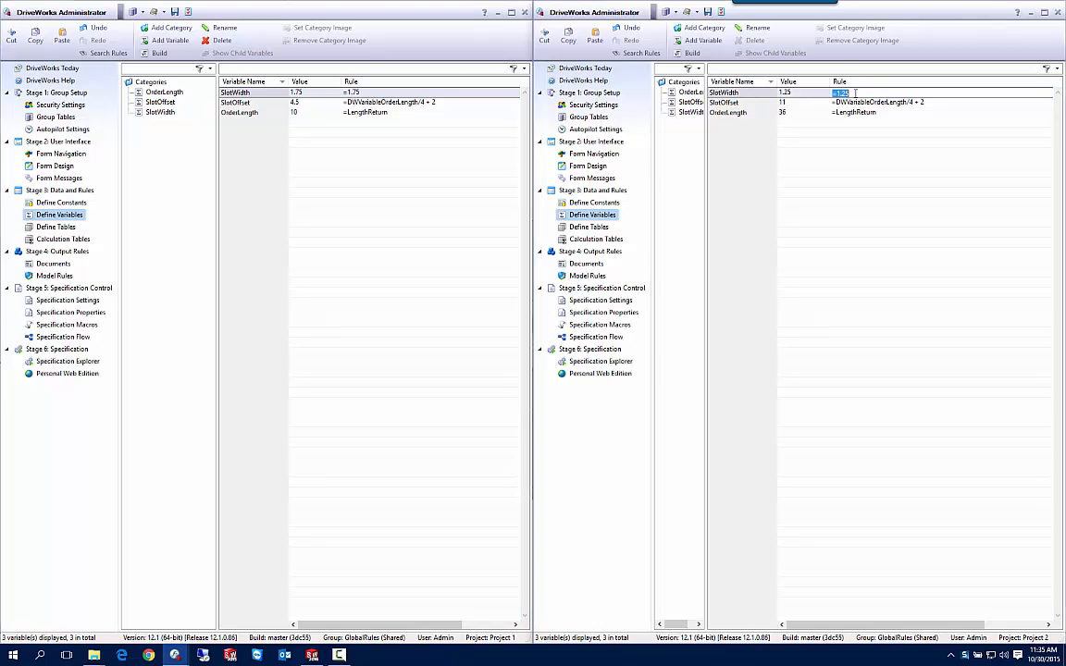
double_click(792, 95)
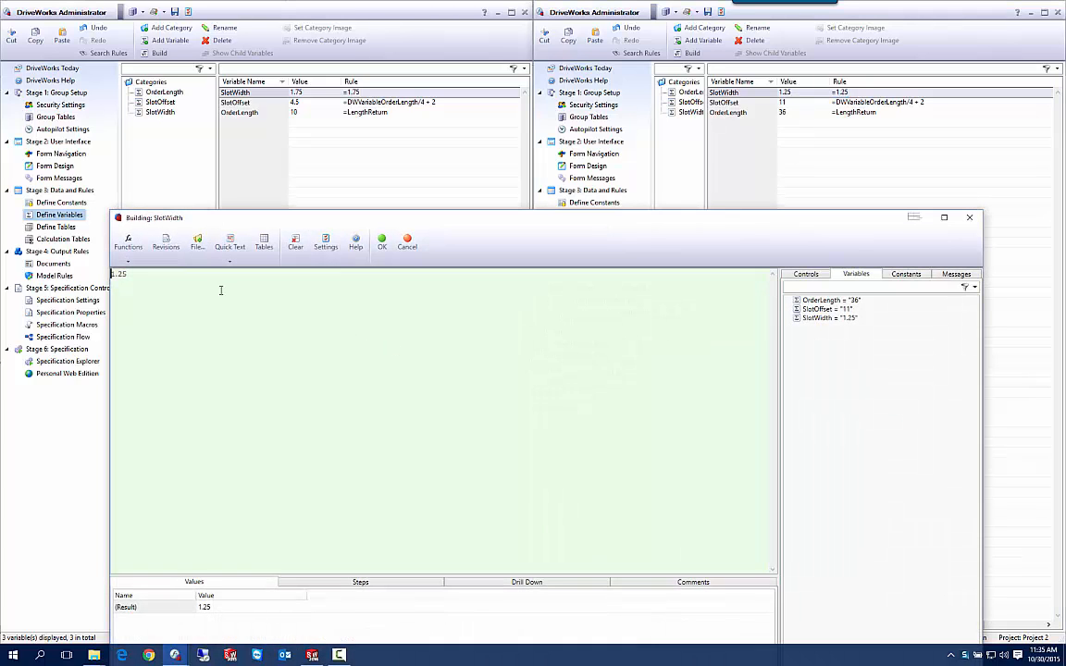
key(ctrl+a)
text(1.75)
click(381, 242)
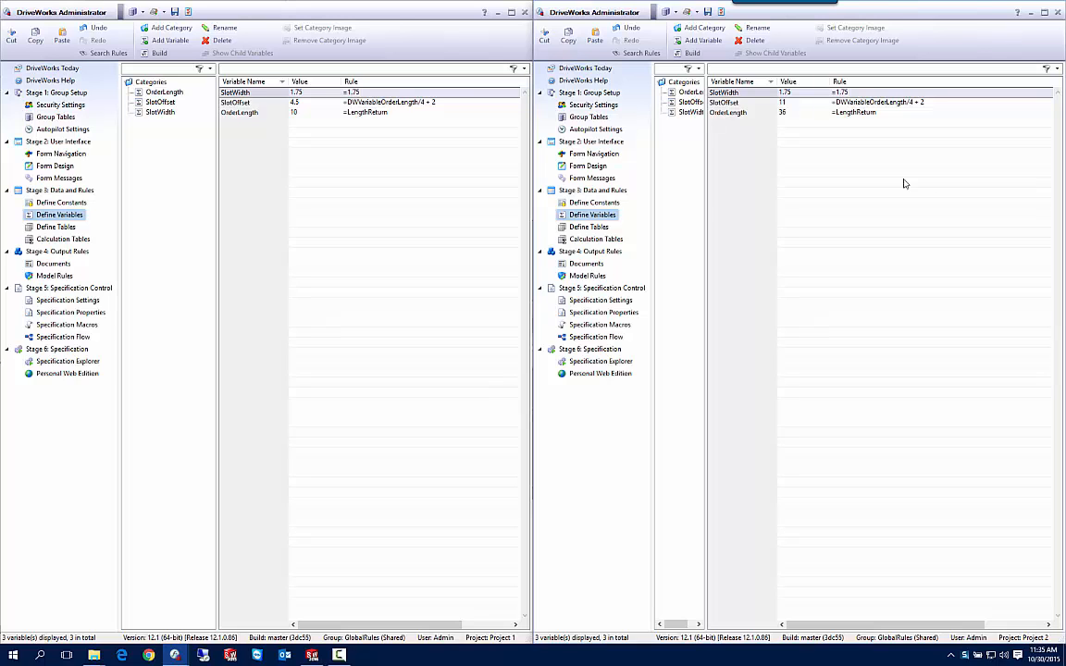
Change Project 1's SlotOffset rule to DWVariableOrderLength/4 + 1.875 and copy the rule text.
click(393, 102)
double_click(315, 102)
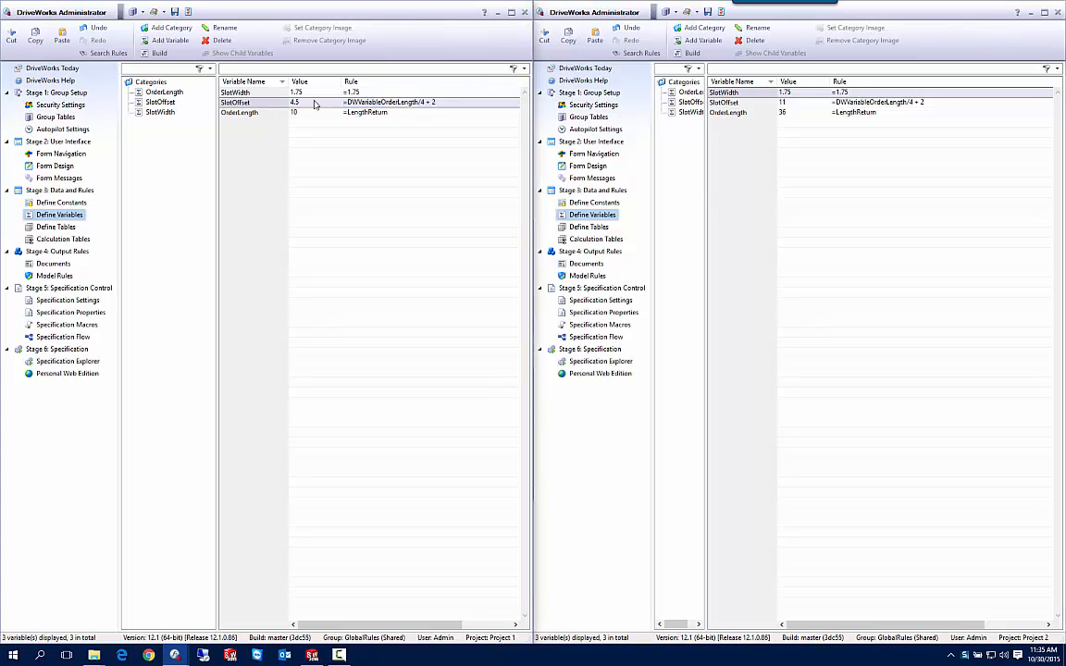
click(232, 279)
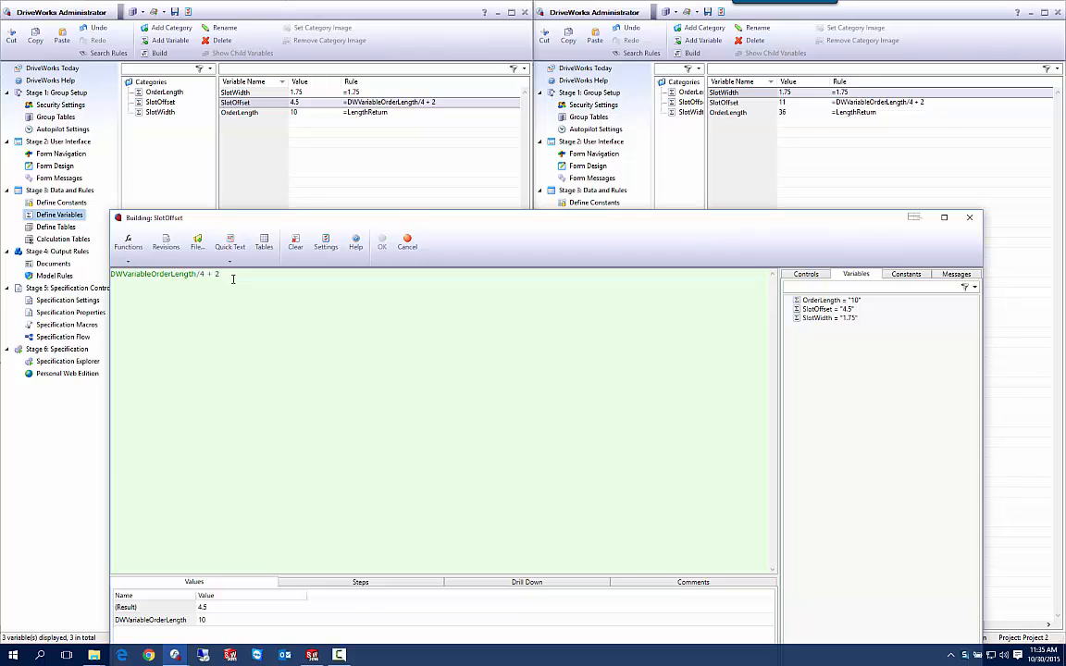
key(BackSpace)
text(1.875)
drag(238, 274, 109, 275)
right_click(170, 281)
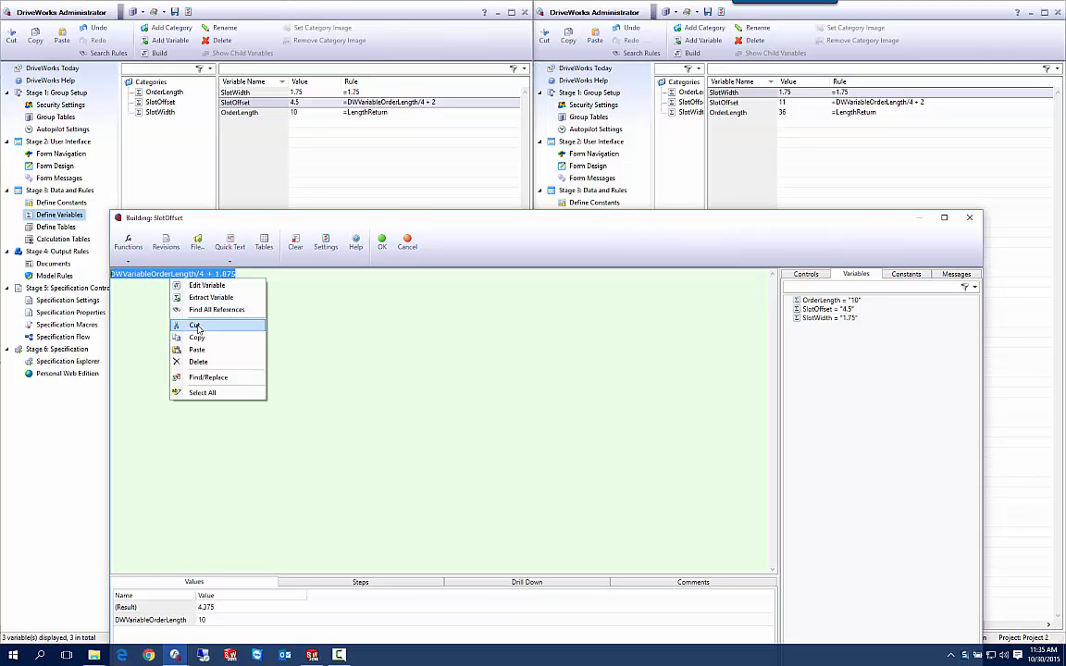
click(199, 338)
click(380, 257)
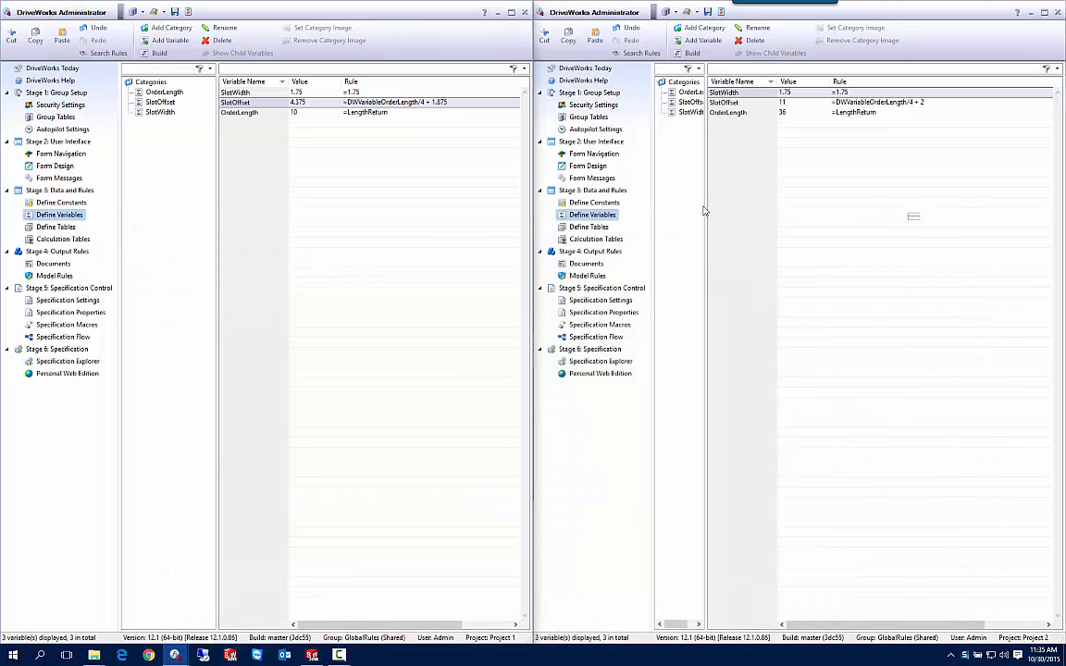
Paste DWVariableOrderLength/4 + 1.875 as Project 2's SlotOffset rule in the rule builder and accept it.
double_click(902, 103)
double_click(789, 104)
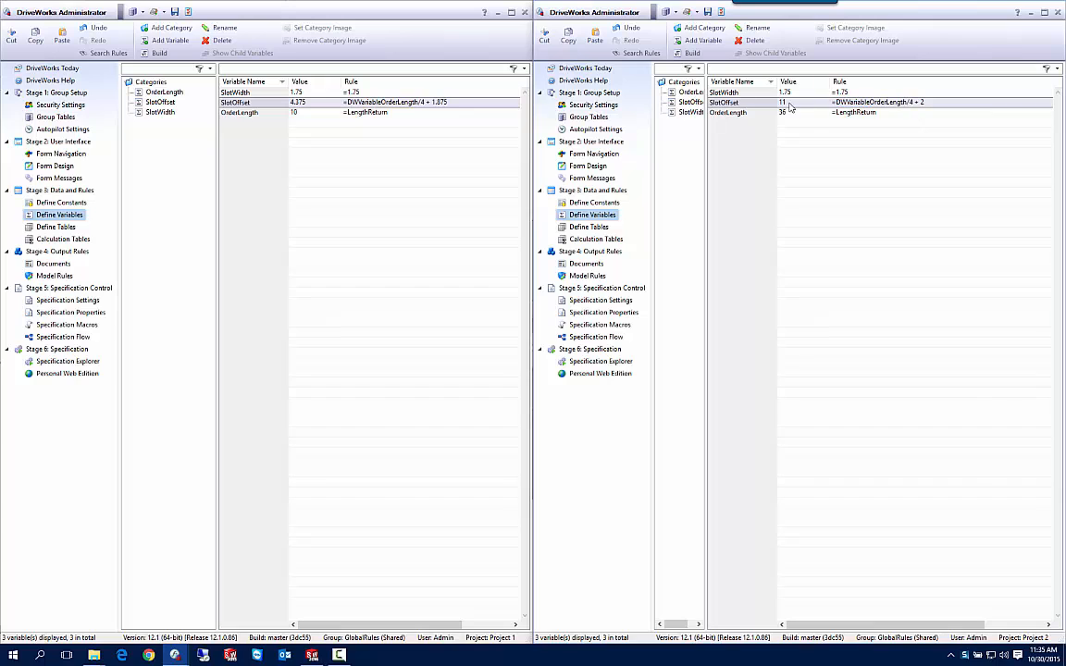
drag(356, 296, 110, 275)
key(ctrl+v)
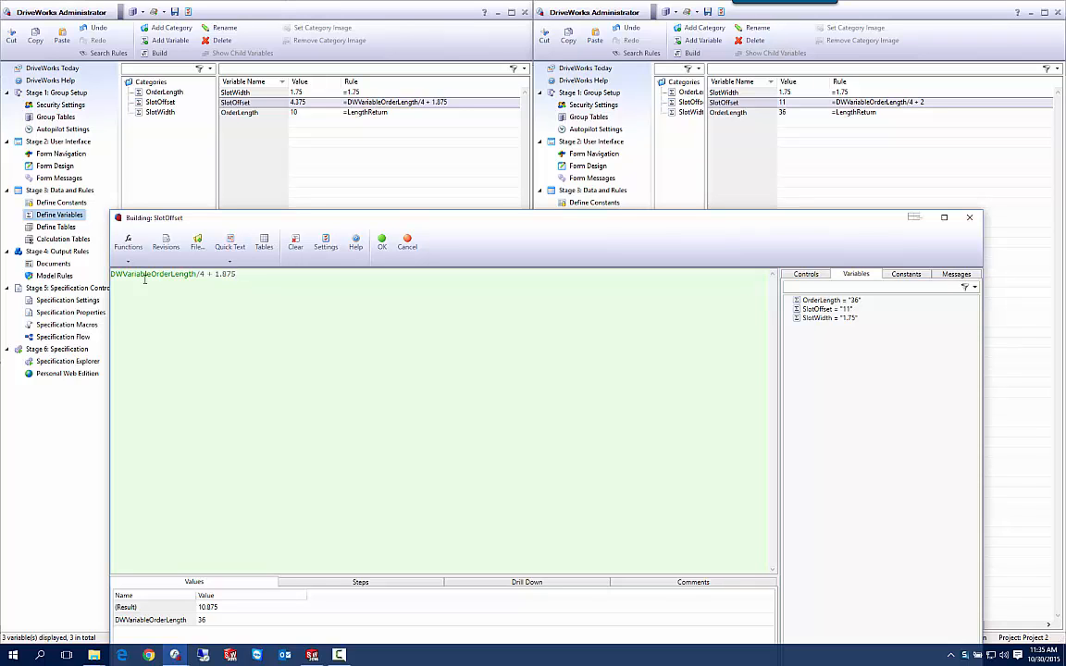
click(381, 243)
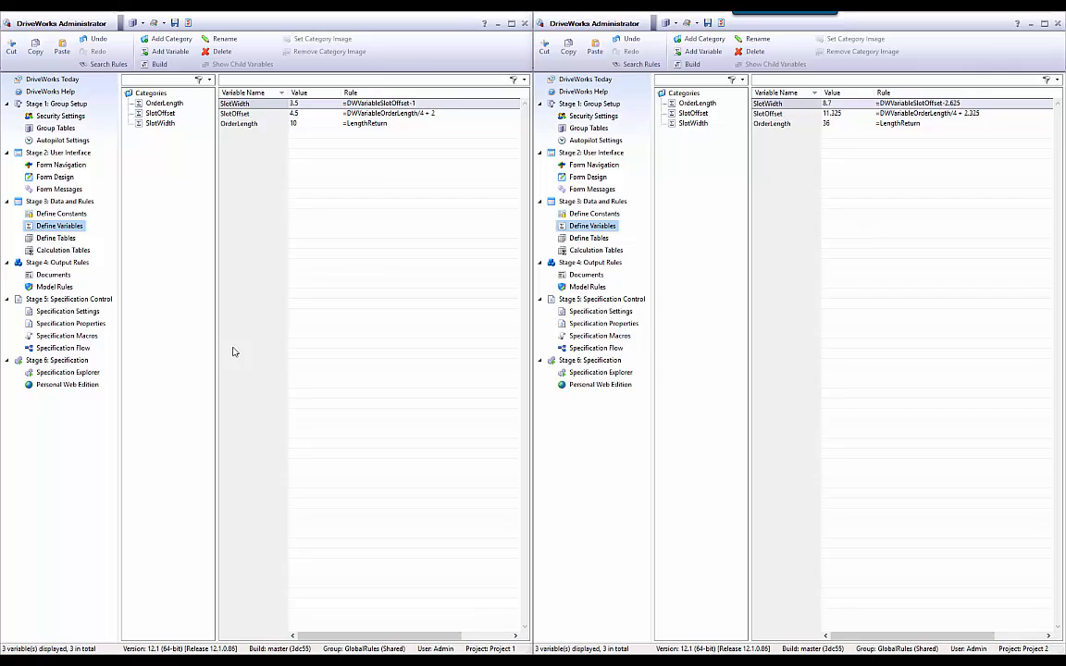
Copy the FrameMemberA model rules from Project 1.
click(53, 289)
right_click(171, 94)
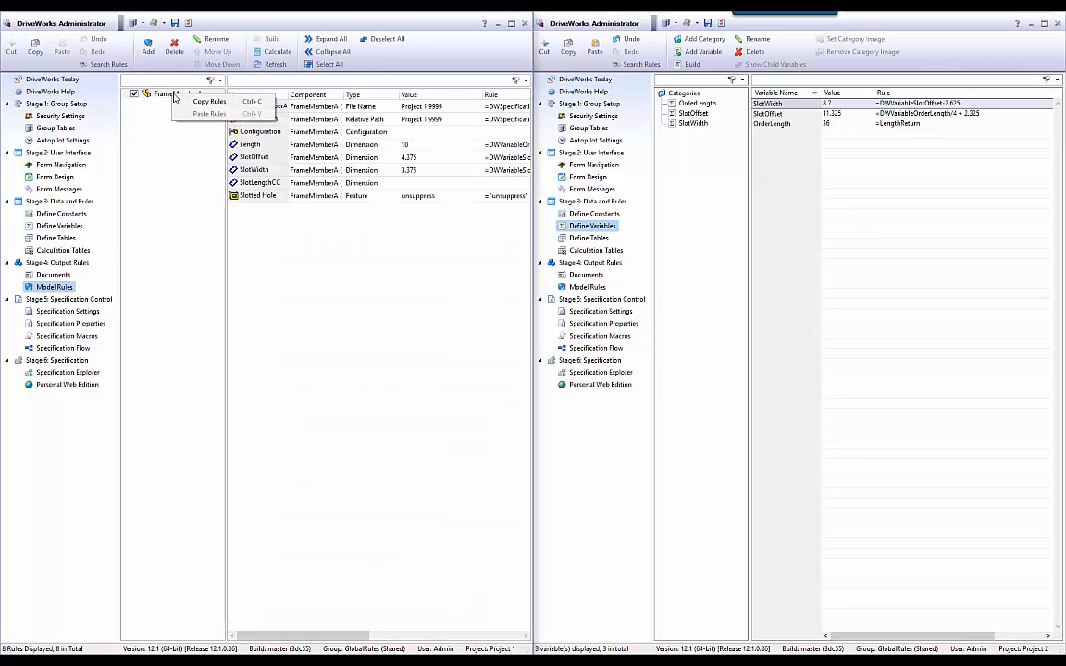
click(203, 102)
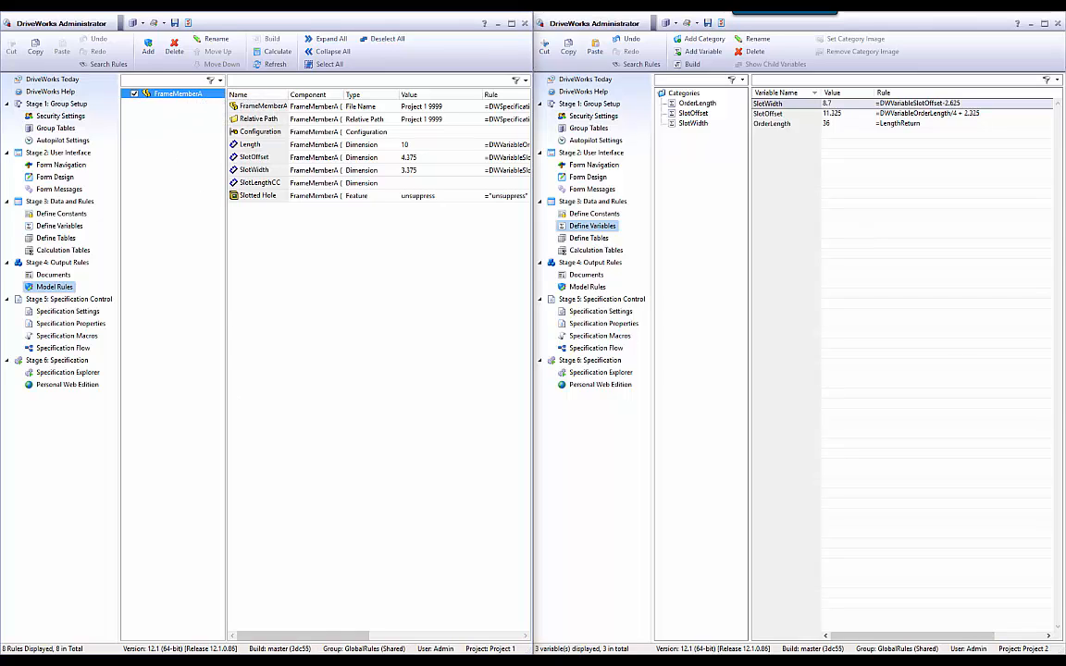
Open the GlobalPartRules group table and paste the FrameMemberA rules starting at cell A1.
click(220, 569)
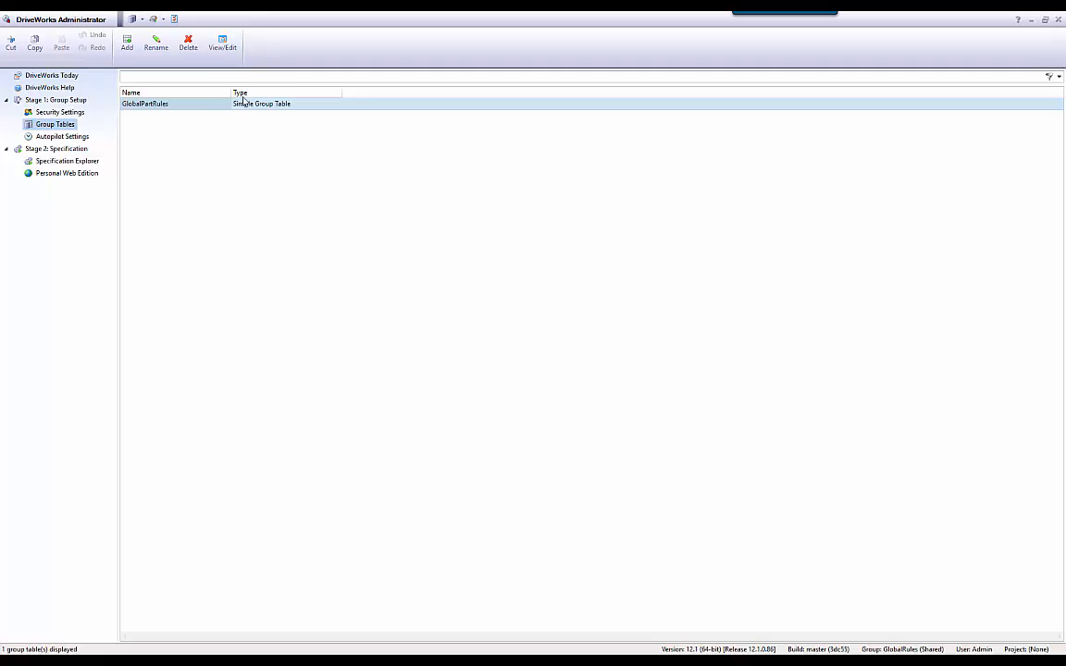
double_click(256, 104)
click(157, 89)
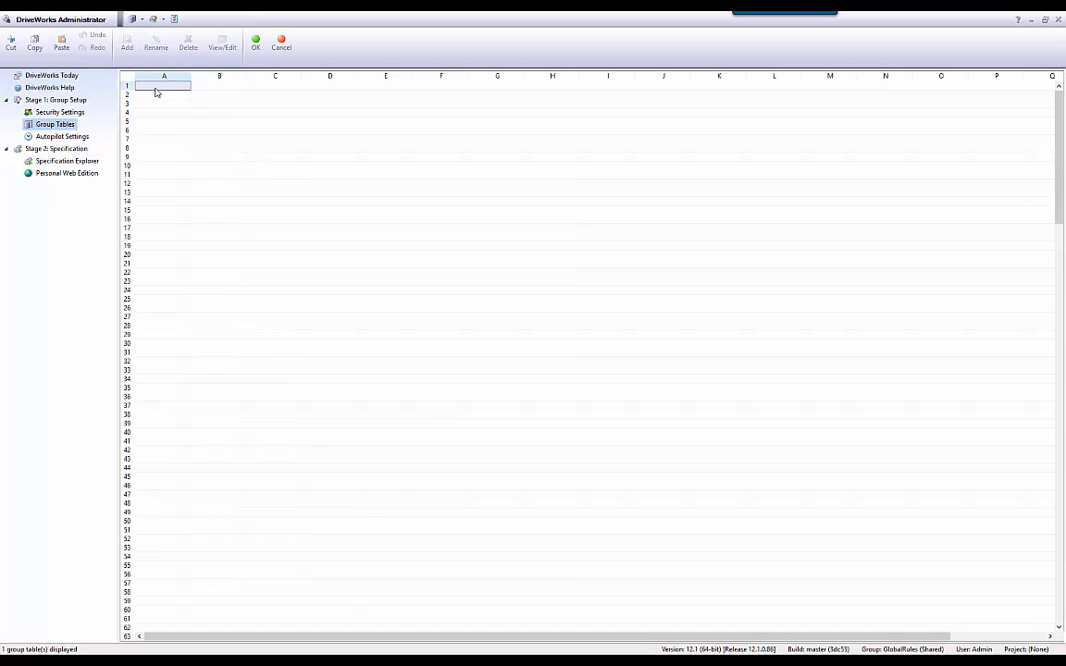
key(ctrl+v)
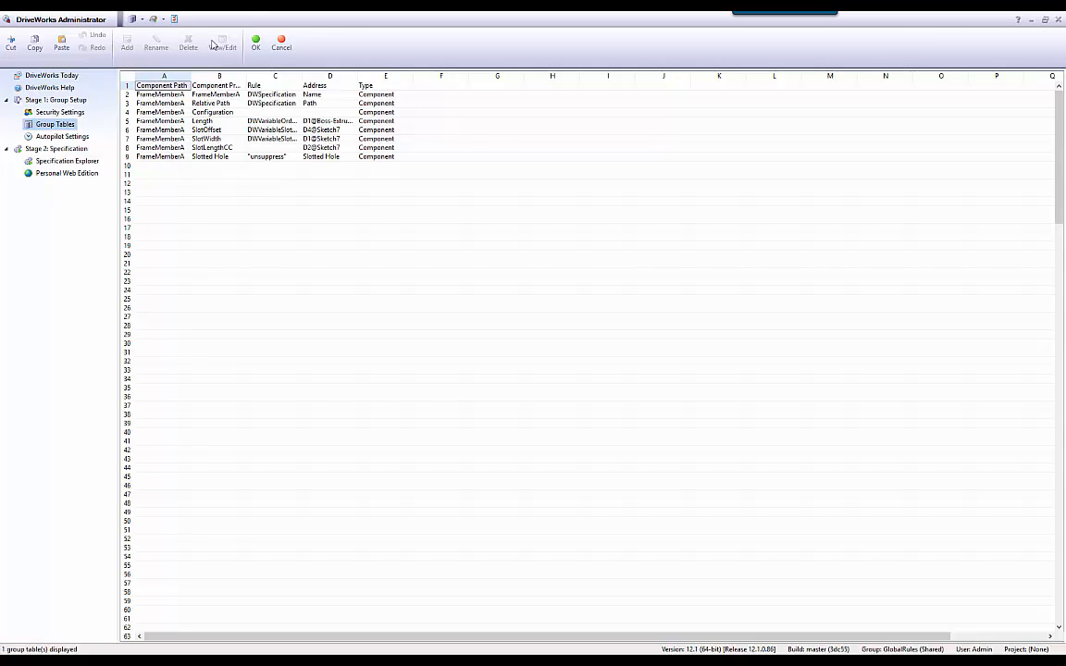
Delete the Component Path column from the group table.
drag(245, 78, 282, 78)
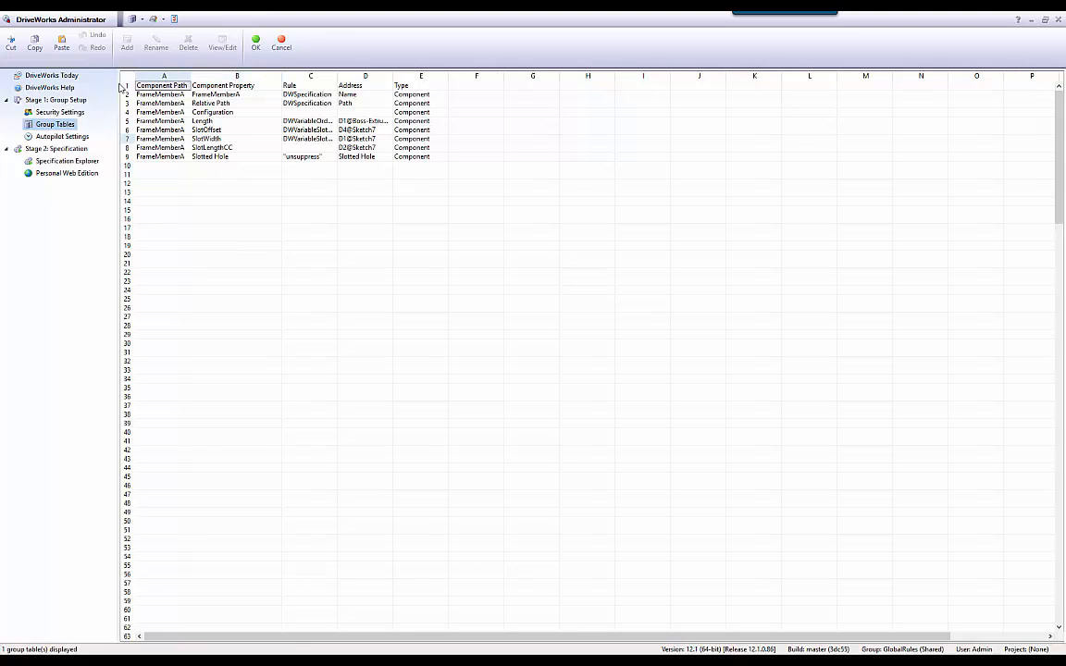
click(167, 75)
right_click(172, 73)
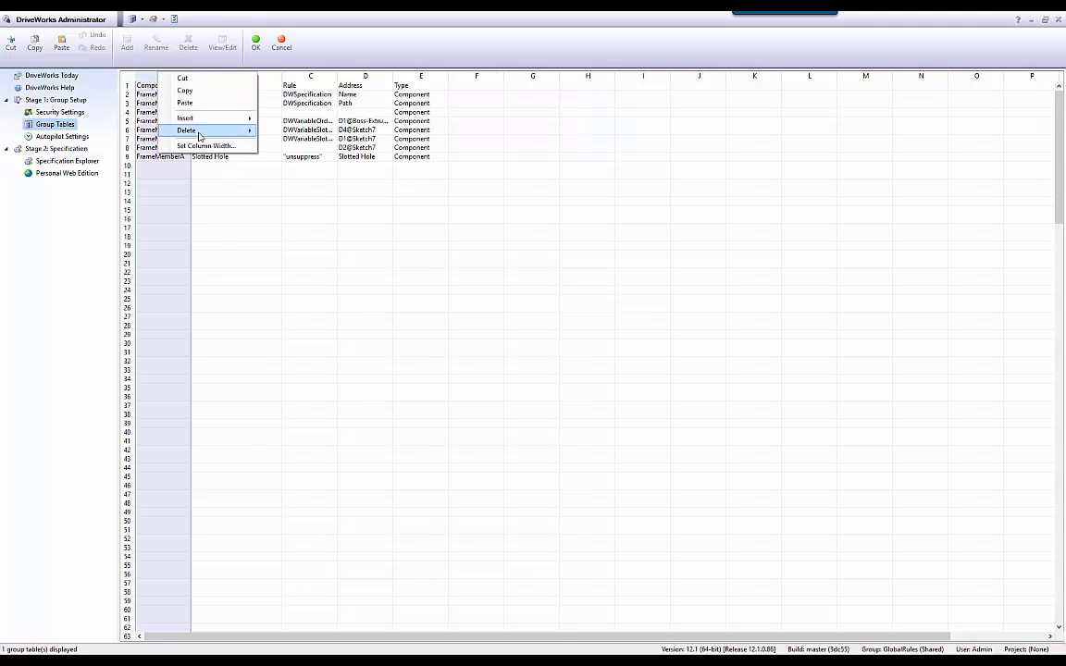
mouse_move(197, 130)
click(277, 153)
click(170, 176)
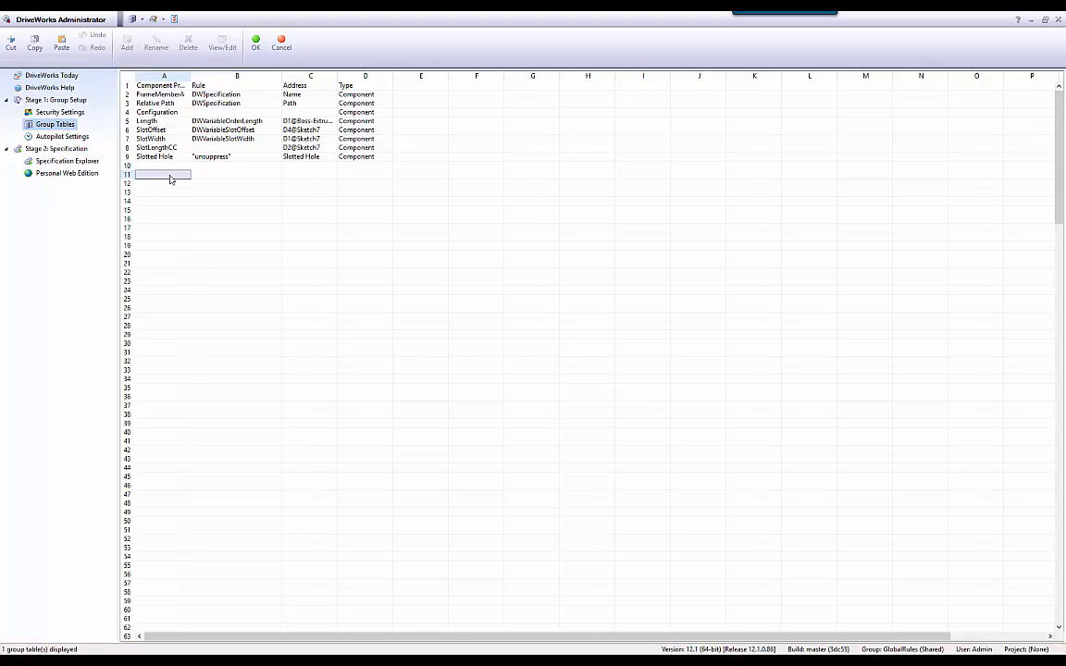
Clear the Rule cells of the SlotOffset and SlotWidth rows in the group table.
drag(235, 131, 237, 142)
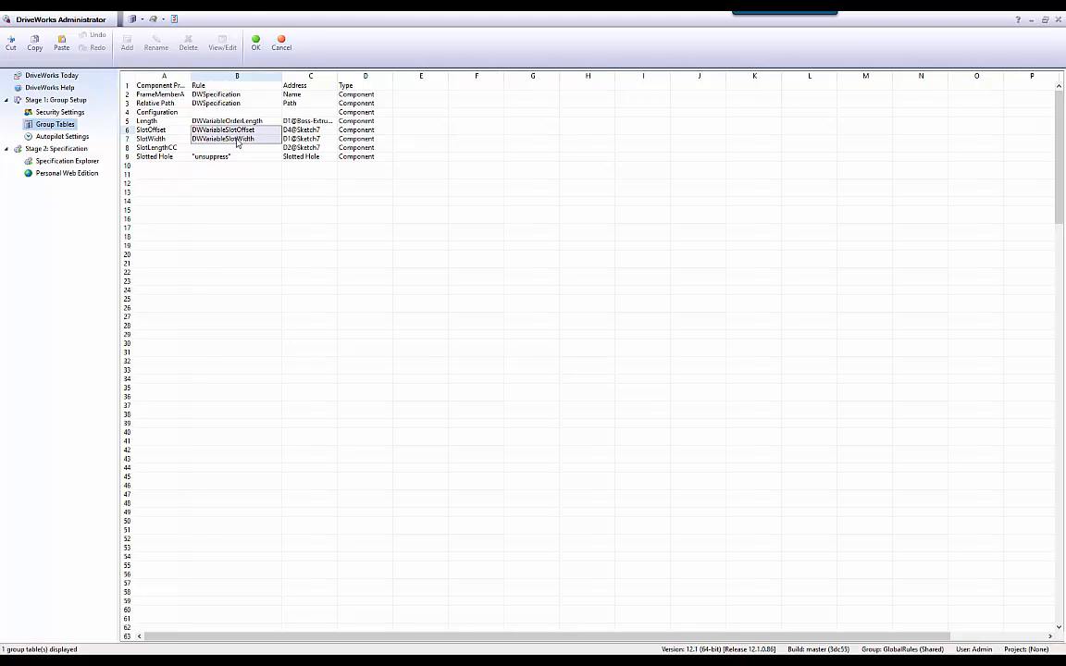
key(Delete)
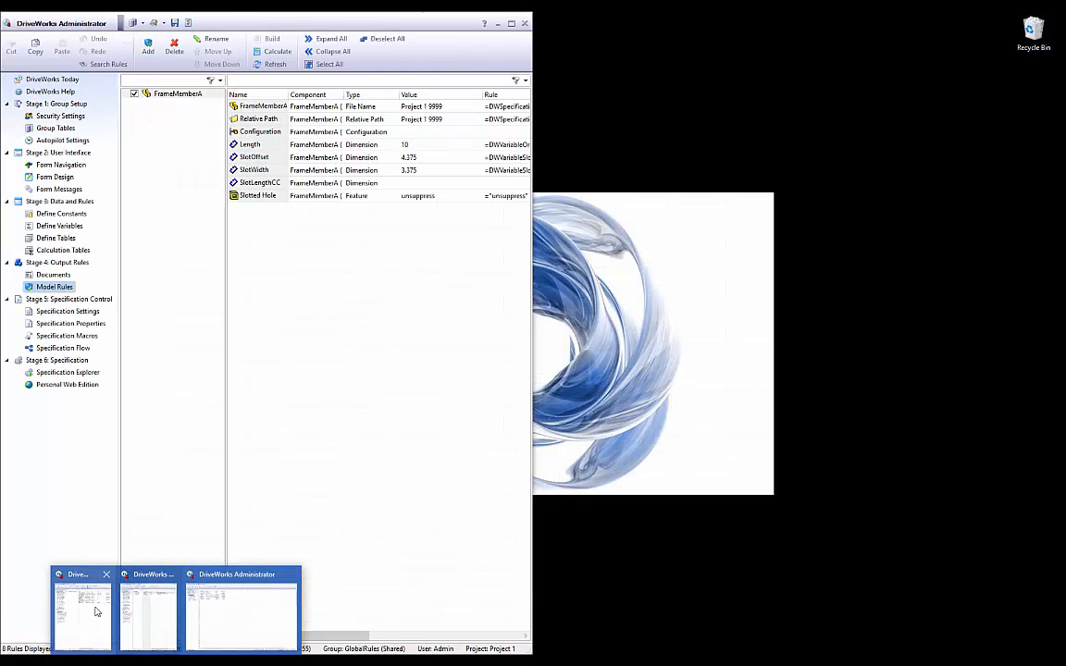
Copy the text of Project 1's SlotOffset variable rule.
click(95, 612)
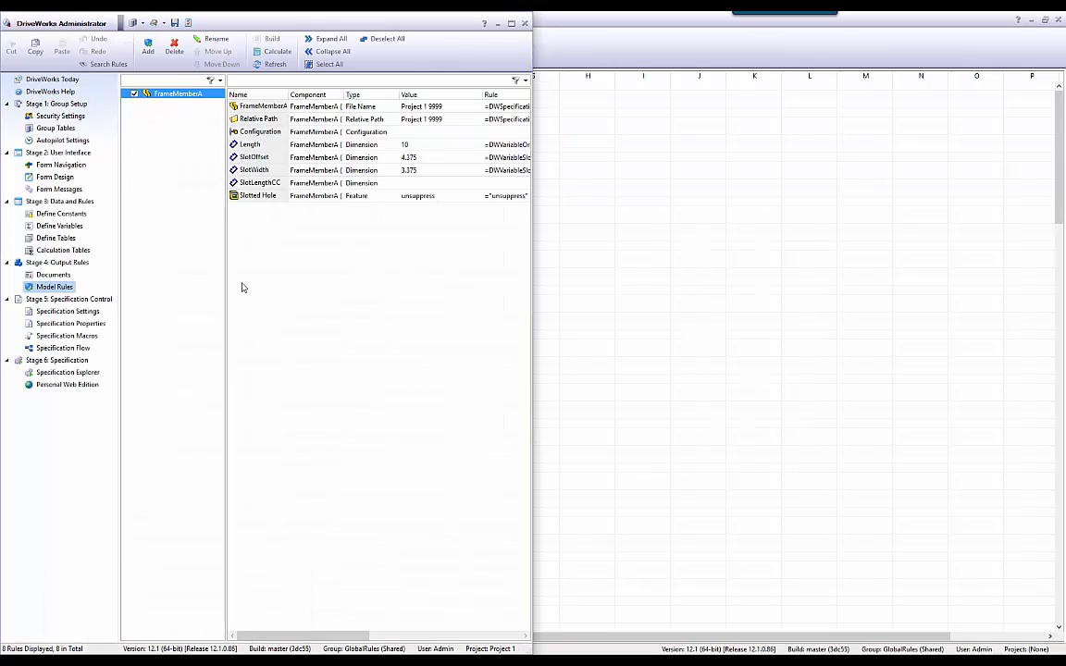
click(59, 226)
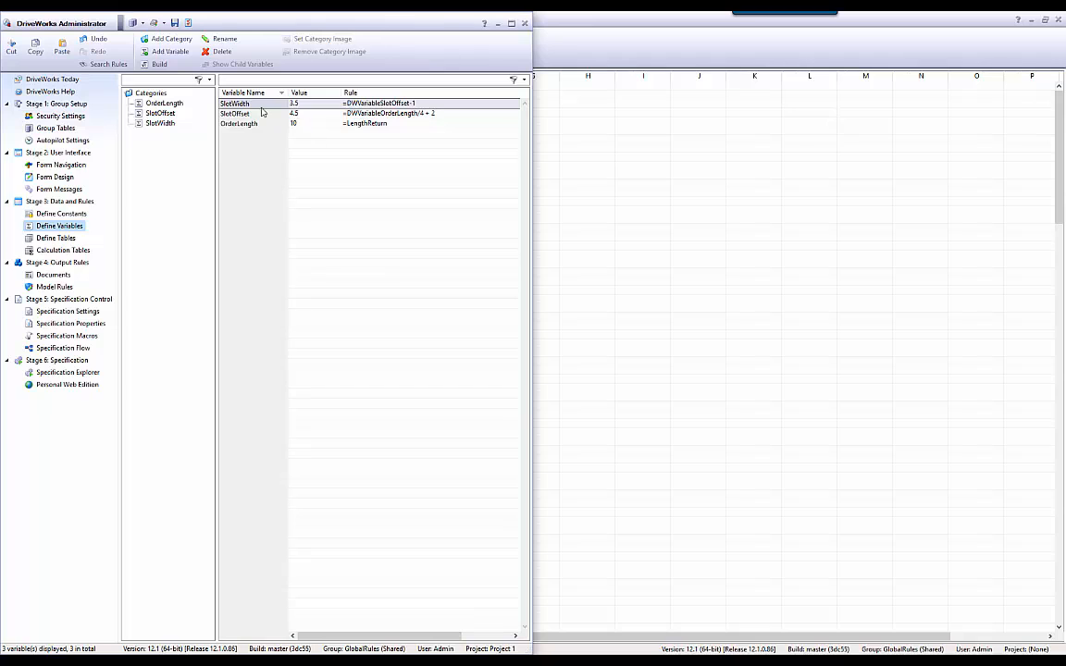
click(350, 113)
drag(446, 114, 347, 113)
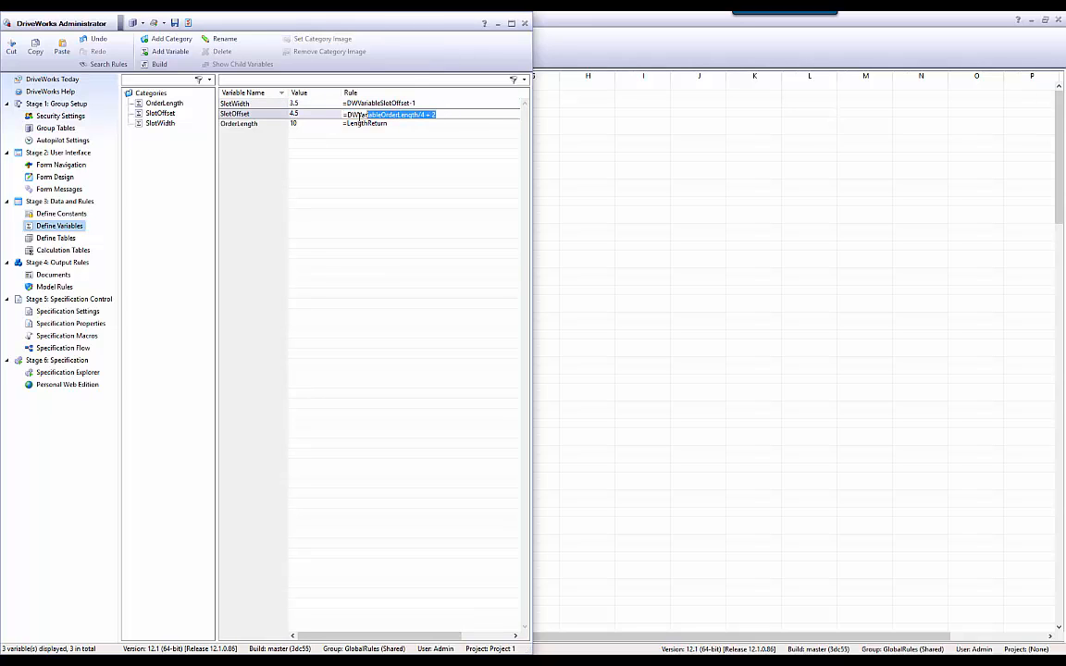
right_click(366, 119)
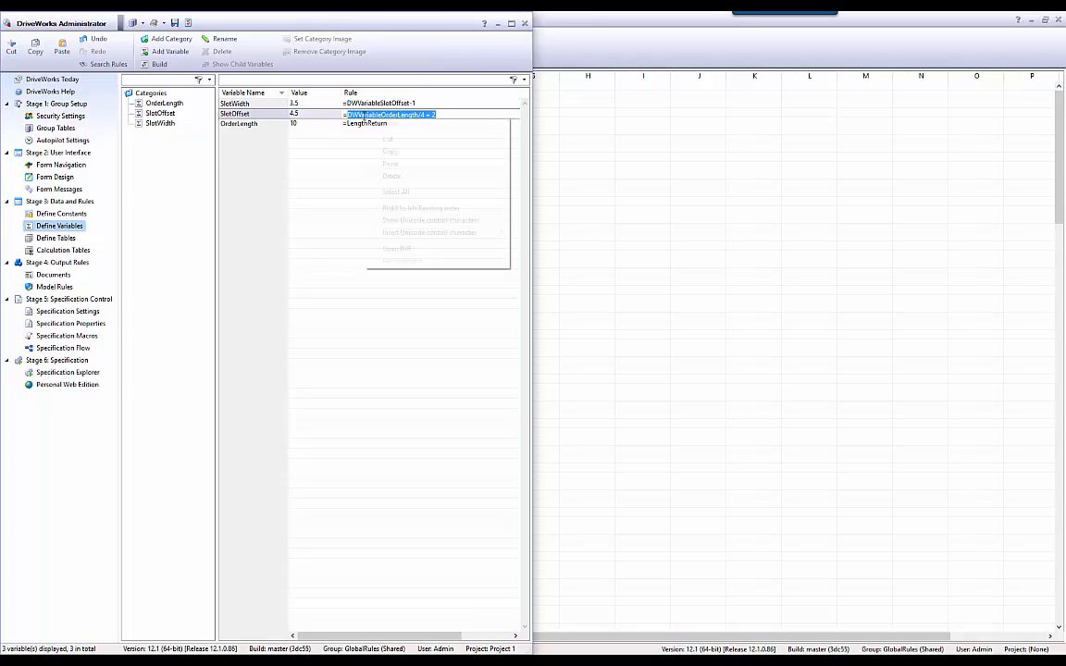
click(391, 152)
Paste the SlotOffset rule into the SlotOffset row's Rule cell of the group table.
click(567, 22)
click(215, 135)
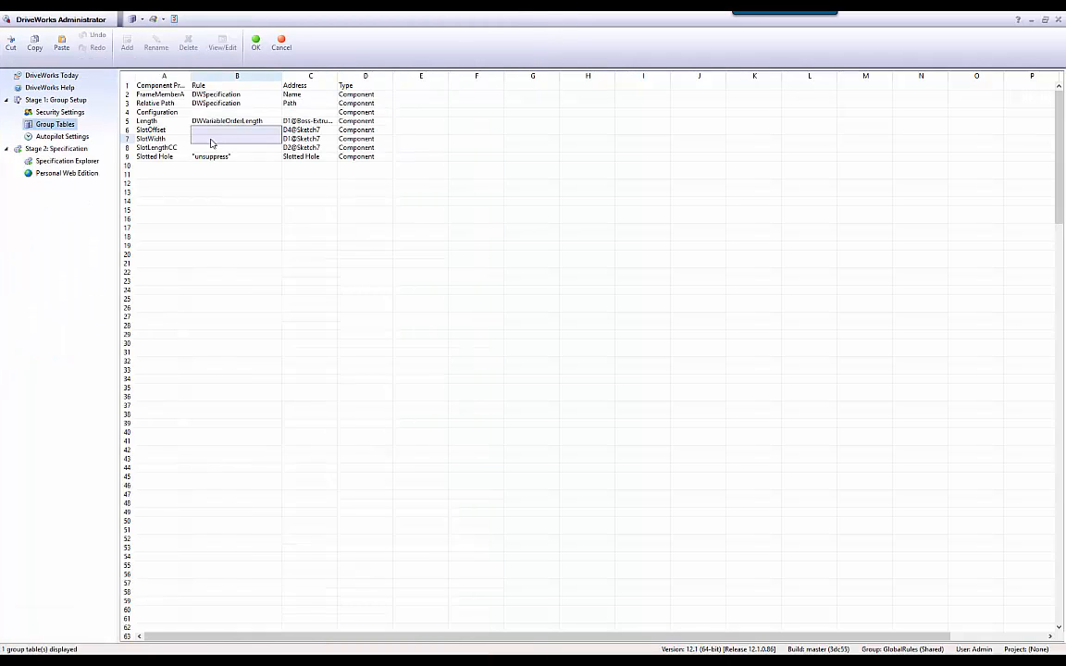
key(ctrl+v)
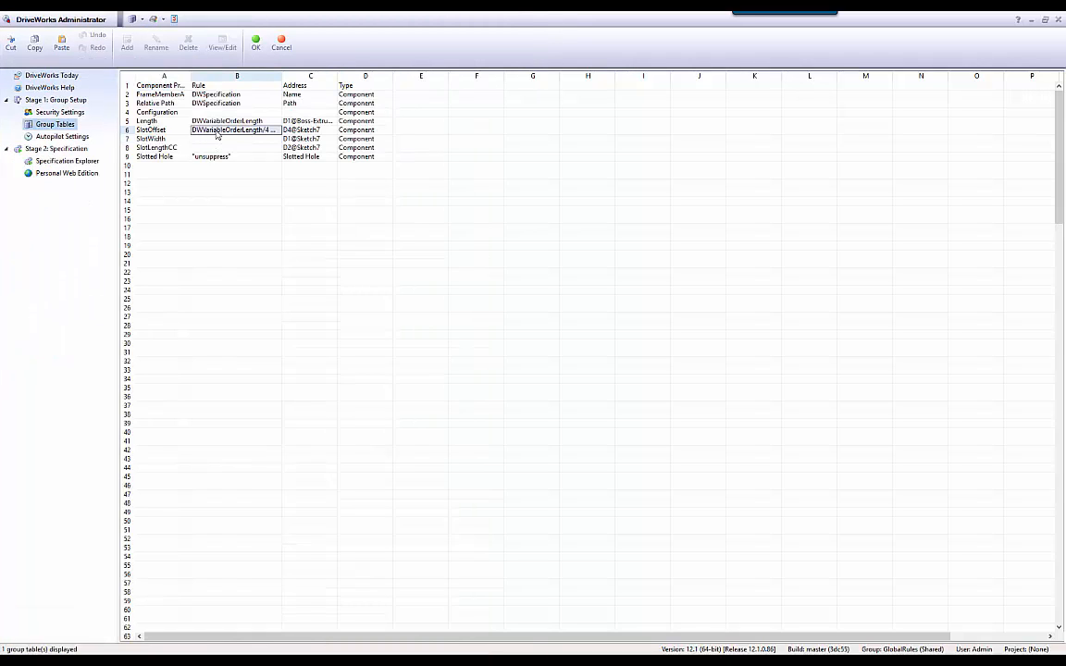
drag(283, 77, 371, 77)
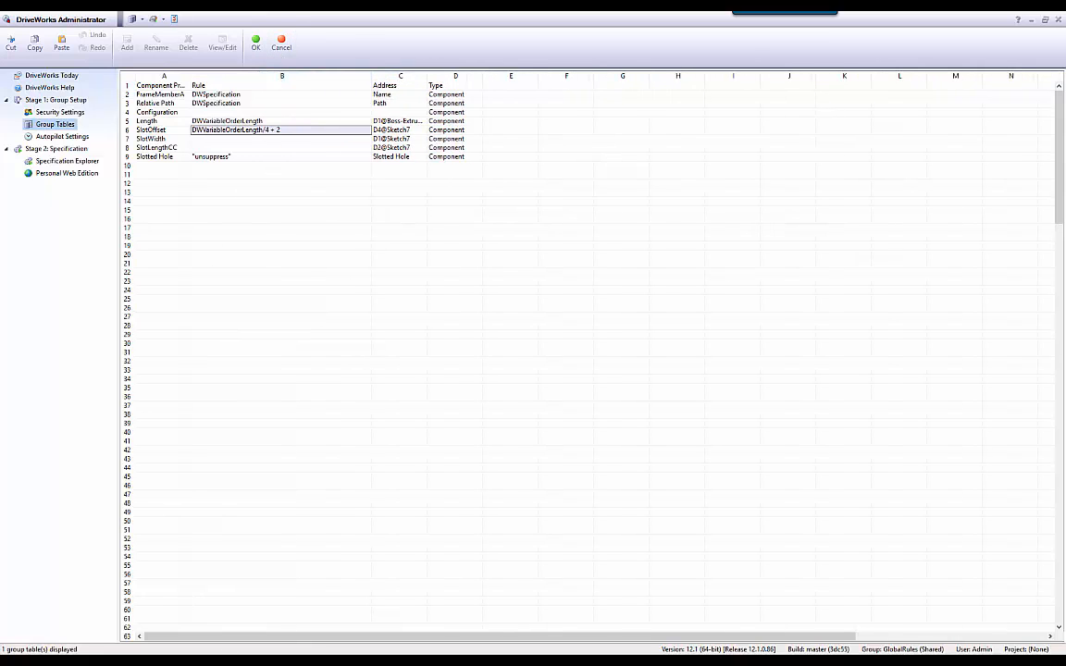
Copy the text of Project 1's SlotWidth variable rule.
mouse_move(176, 662)
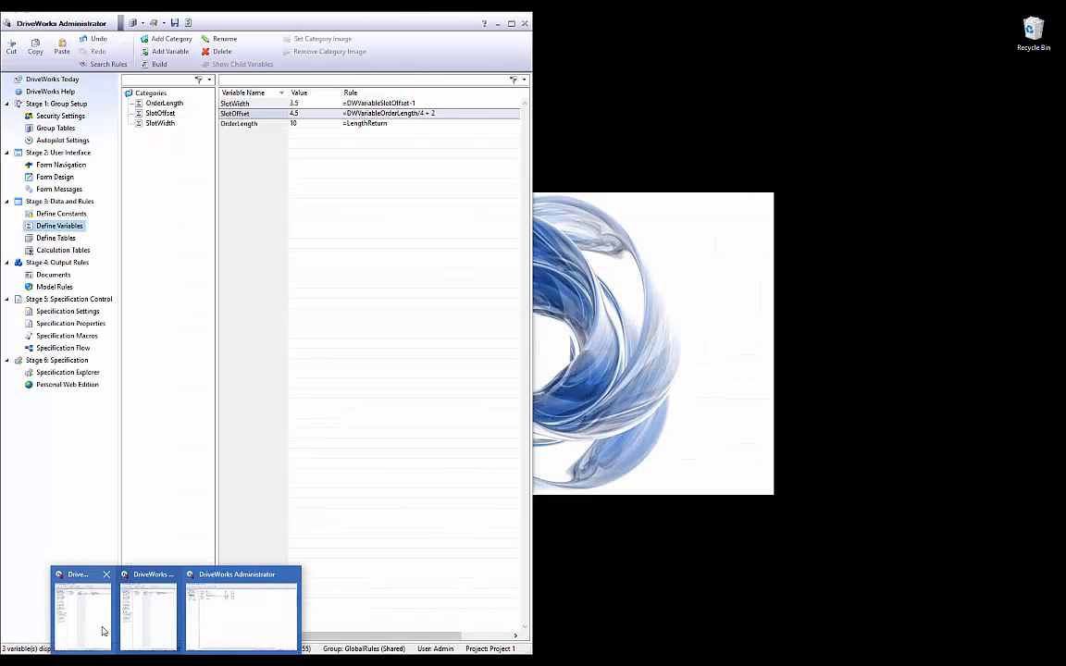
click(103, 631)
double_click(390, 104)
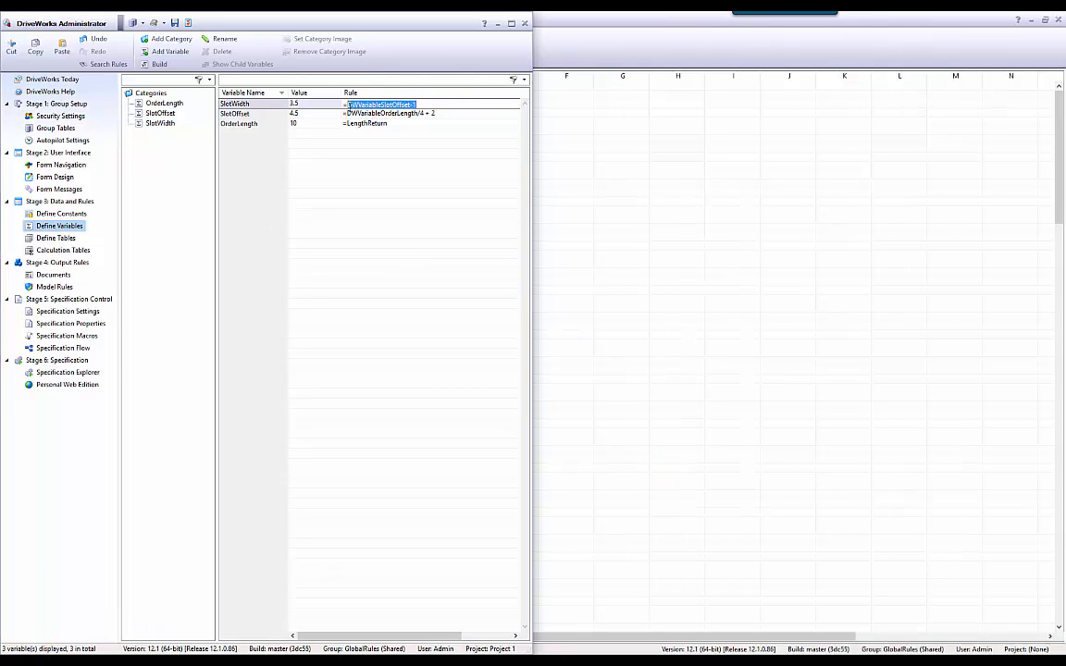
click(35, 46)
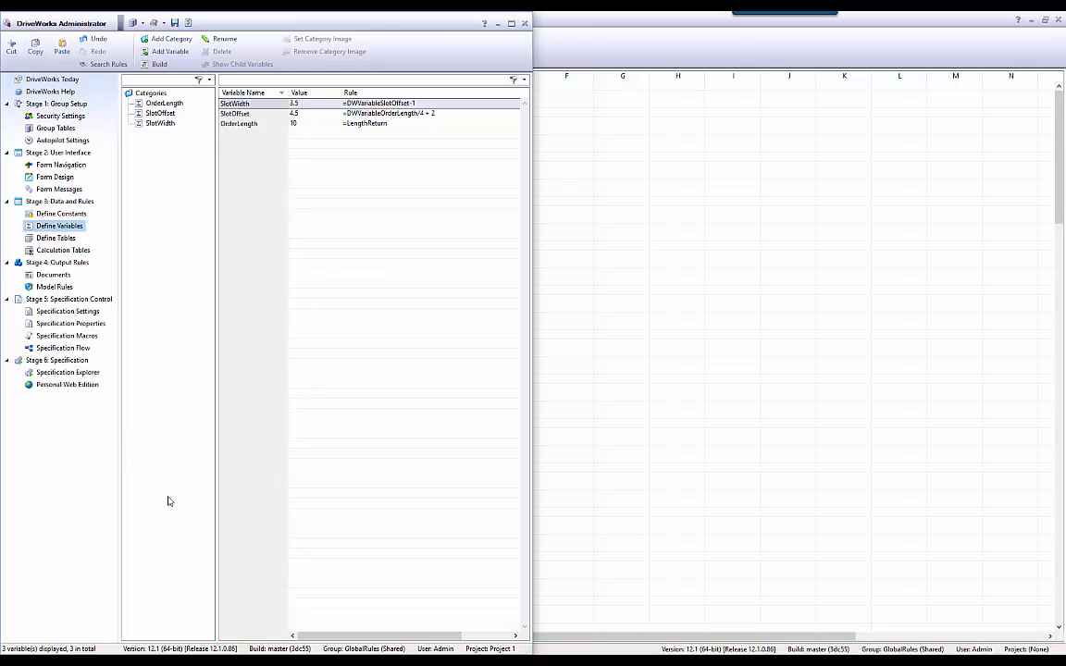
click(401, 114)
double_click(399, 104)
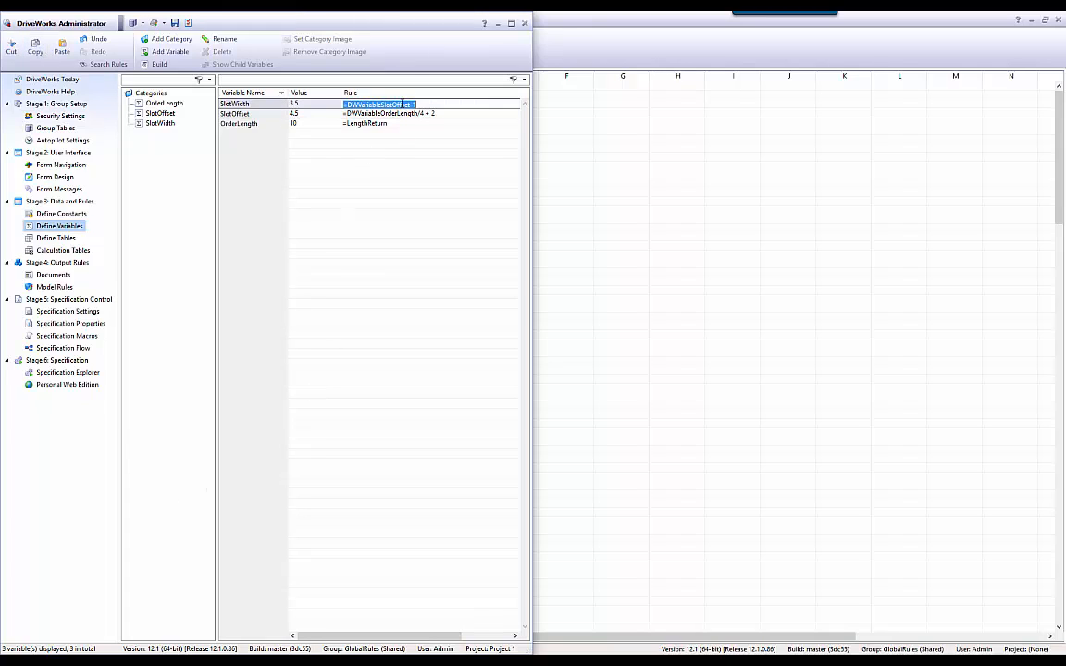
drag(417, 105, 348, 105)
Paste the SlotWidth rule into the SlotWidth row's Rule cell and save the group table.
mouse_move(185, 658)
click(242, 613)
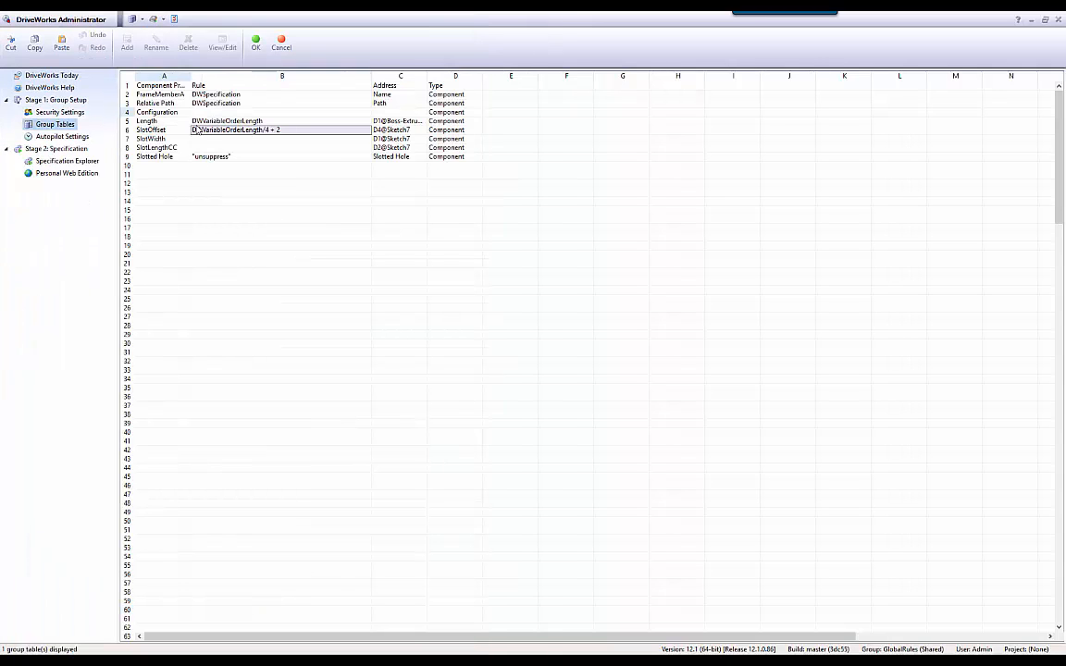
click(214, 139)
key(ctrl+v)
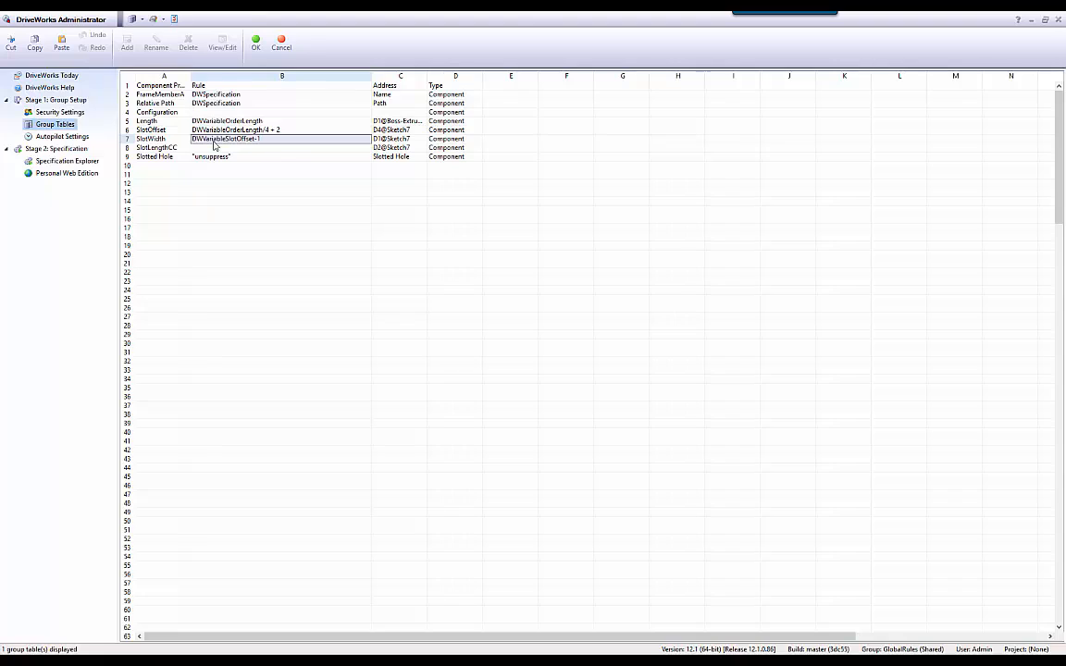
click(285, 200)
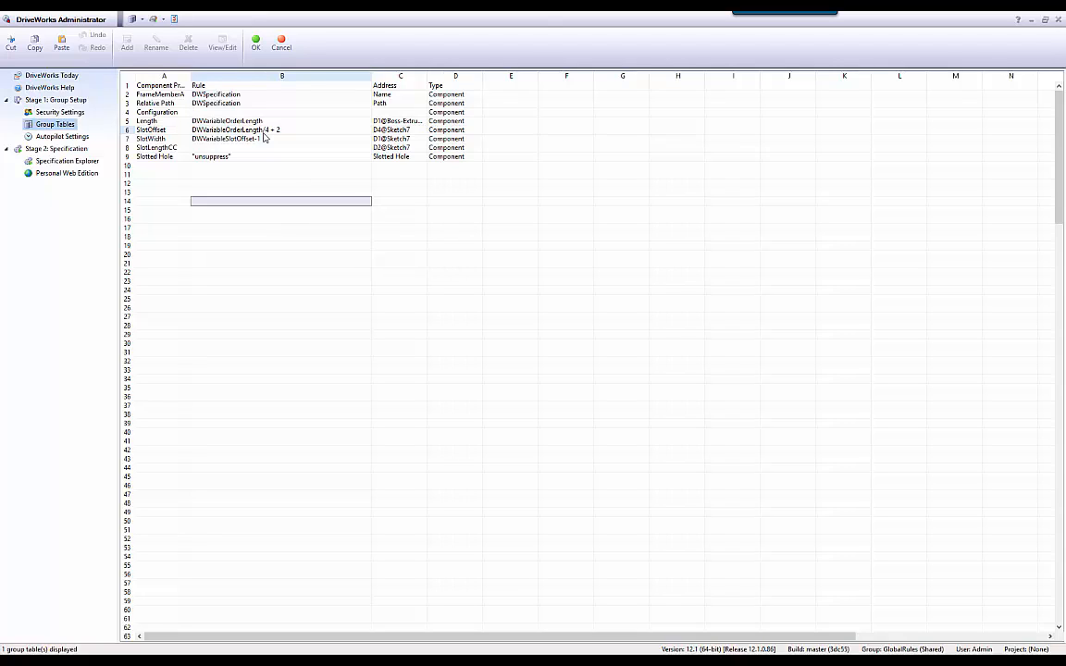
click(256, 42)
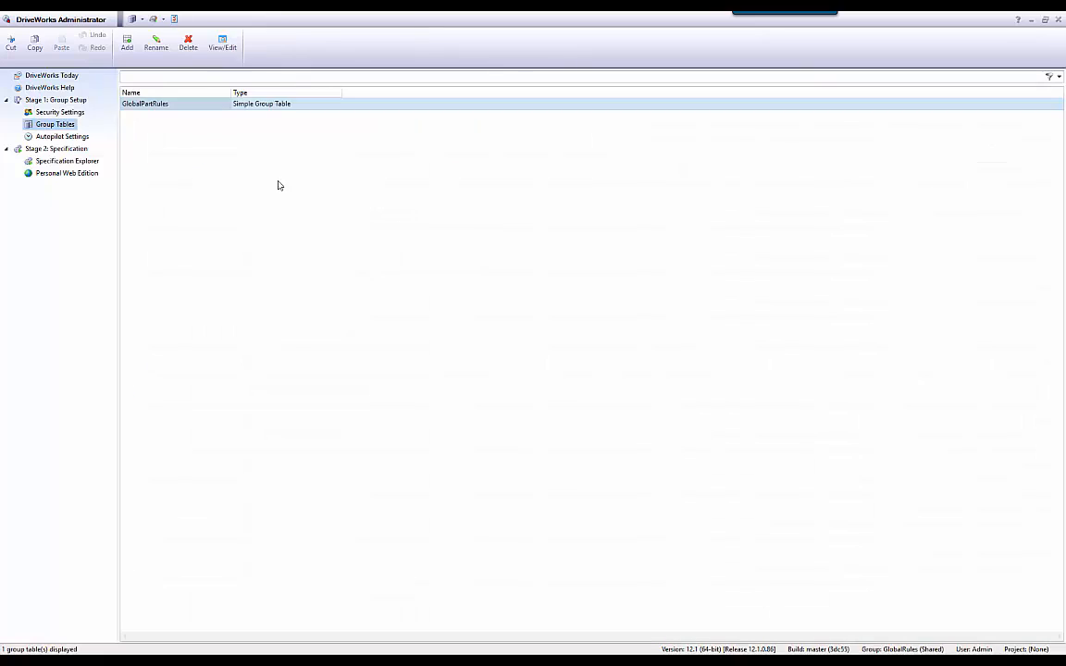
Open Project 1's SlotWidth rule in the rule builder and clear its contents.
mouse_move(176, 661)
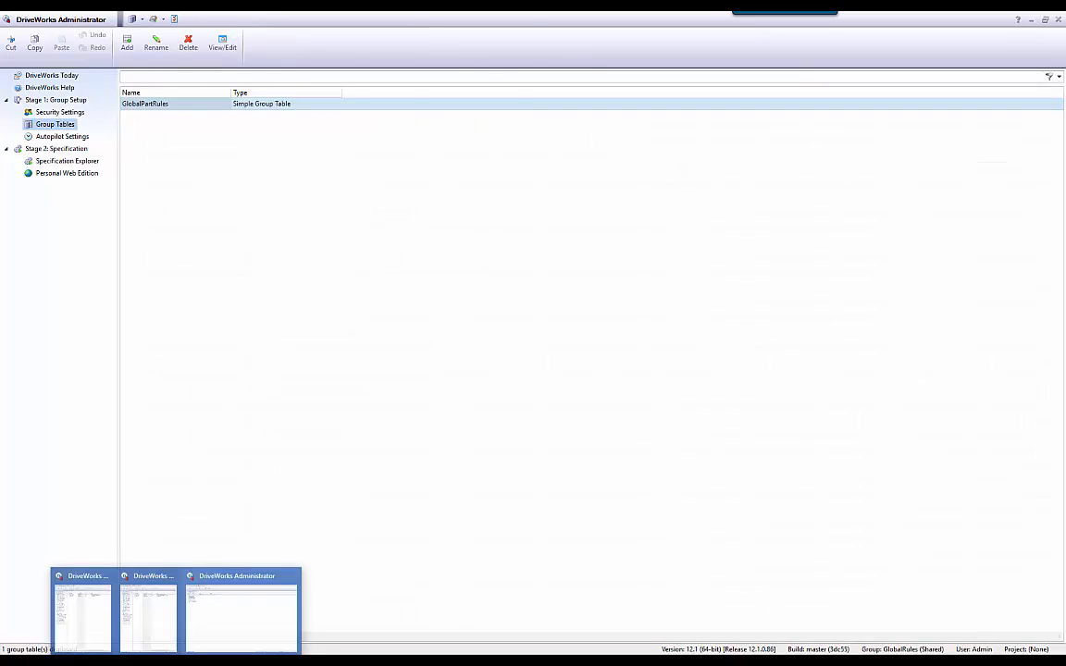
click(81, 597)
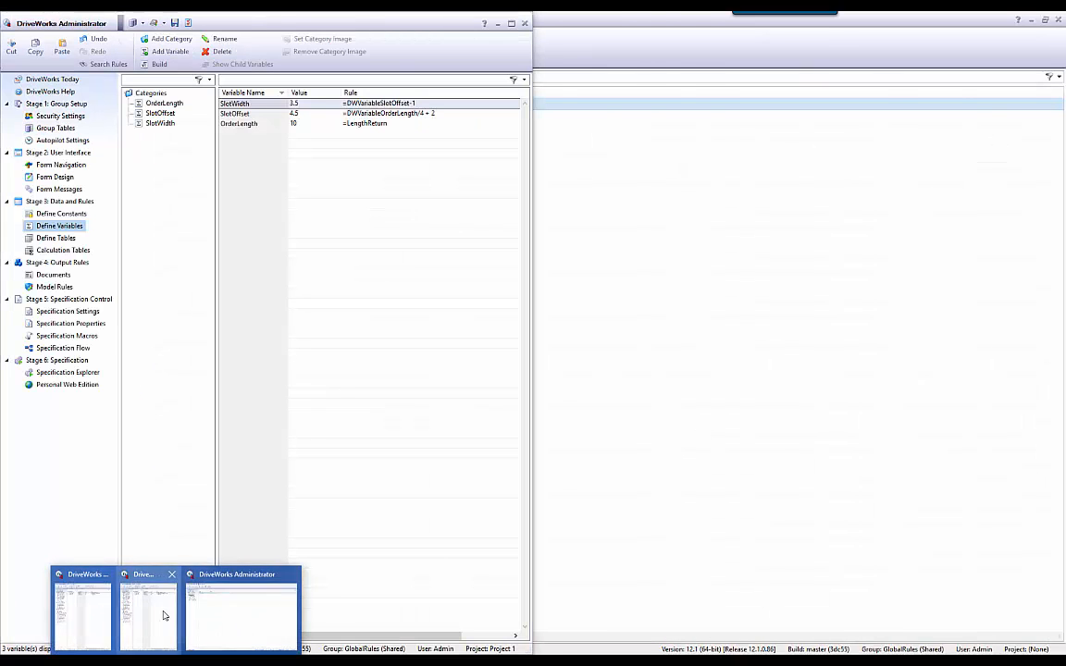
click(163, 615)
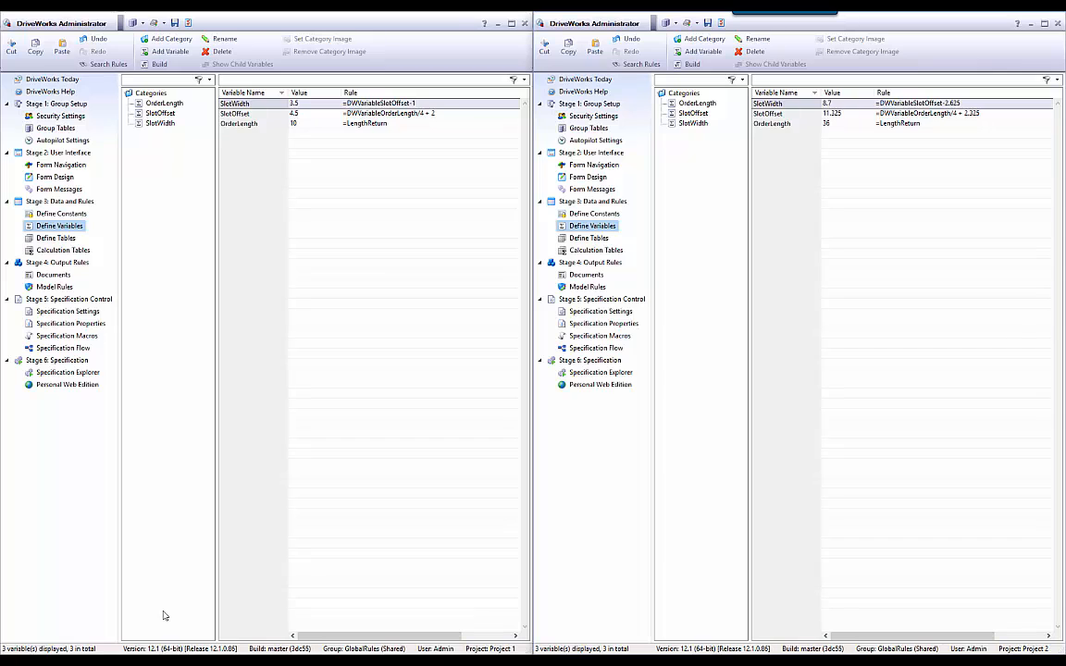
click(388, 105)
double_click(326, 106)
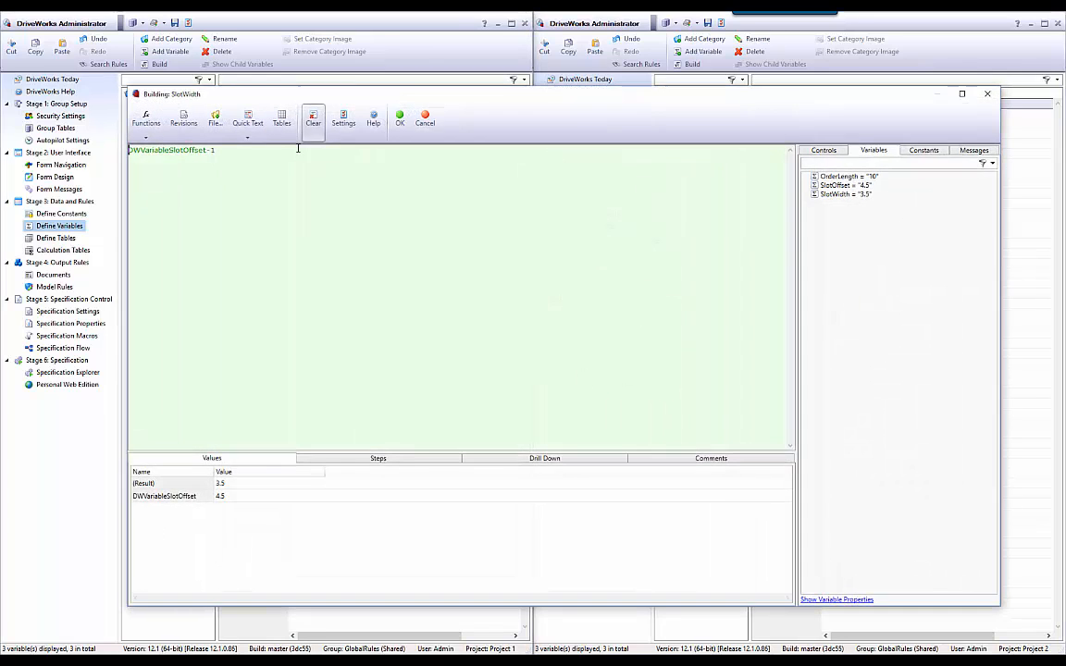
click(226, 148)
key(ctrl+a)
key(Delete)
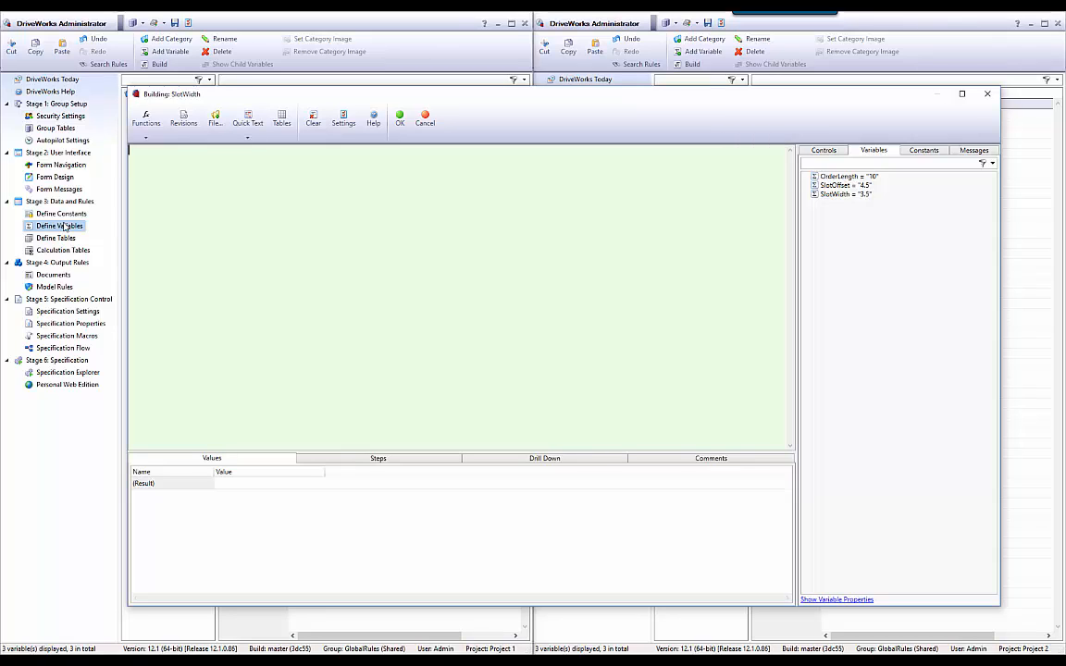
Start Project 1's SlotWidth rule with the MyName() function.
text(NYa)
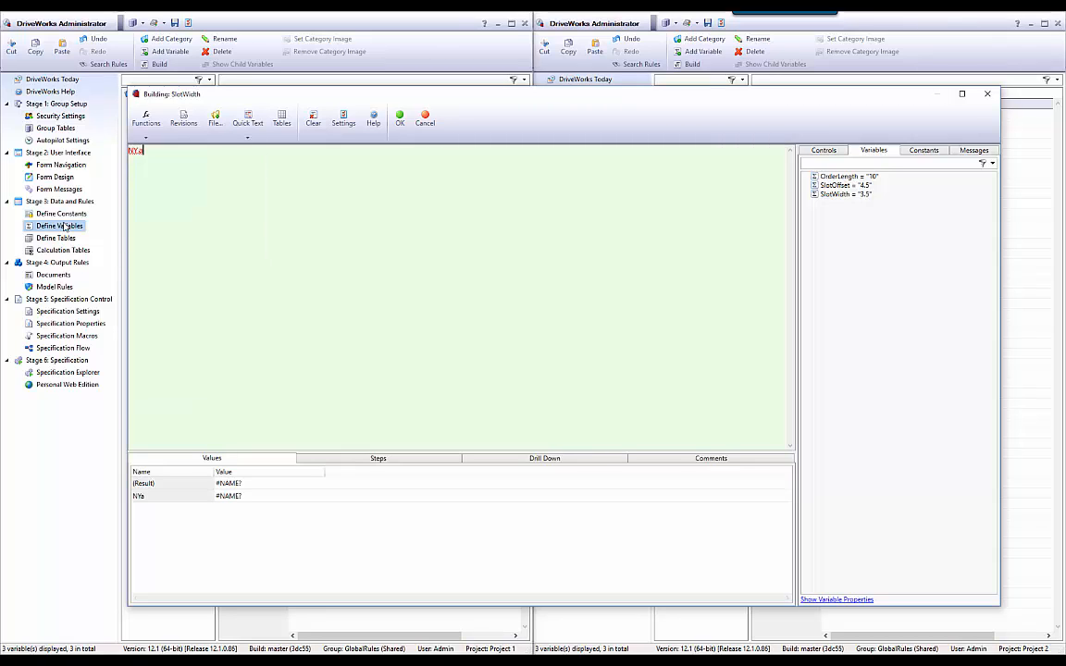
text(yn)
key(BackSpace)
key(BackSpace)
key(BackSpace)
text(Nin)
key(BackSpace)
key(BackSpace)
key(BackSpace)
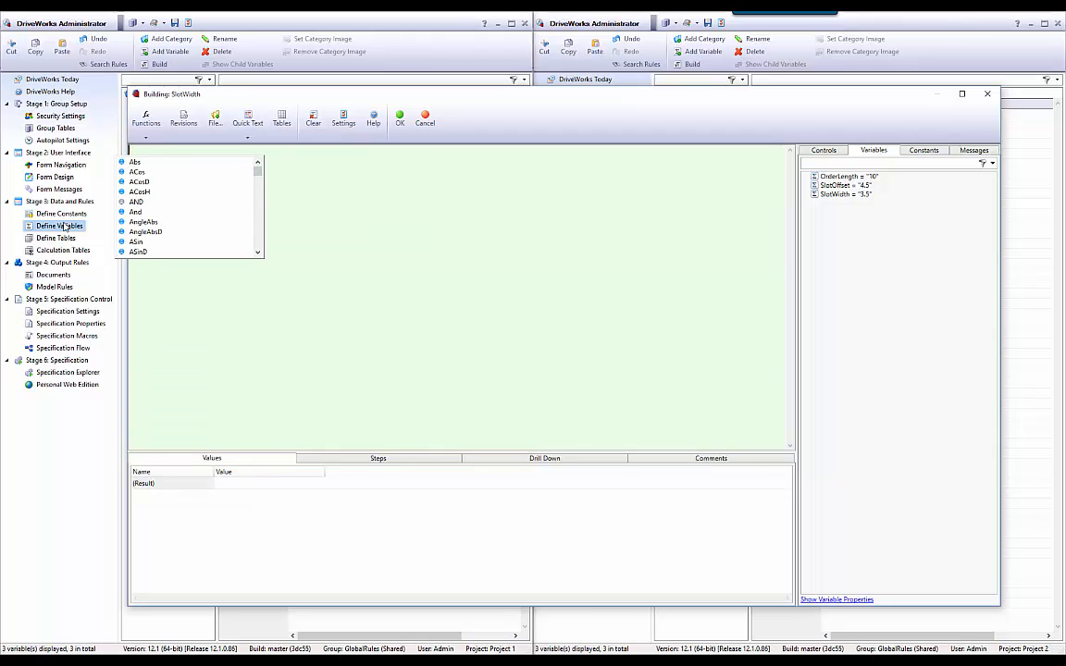
text(My)
key(Tab)
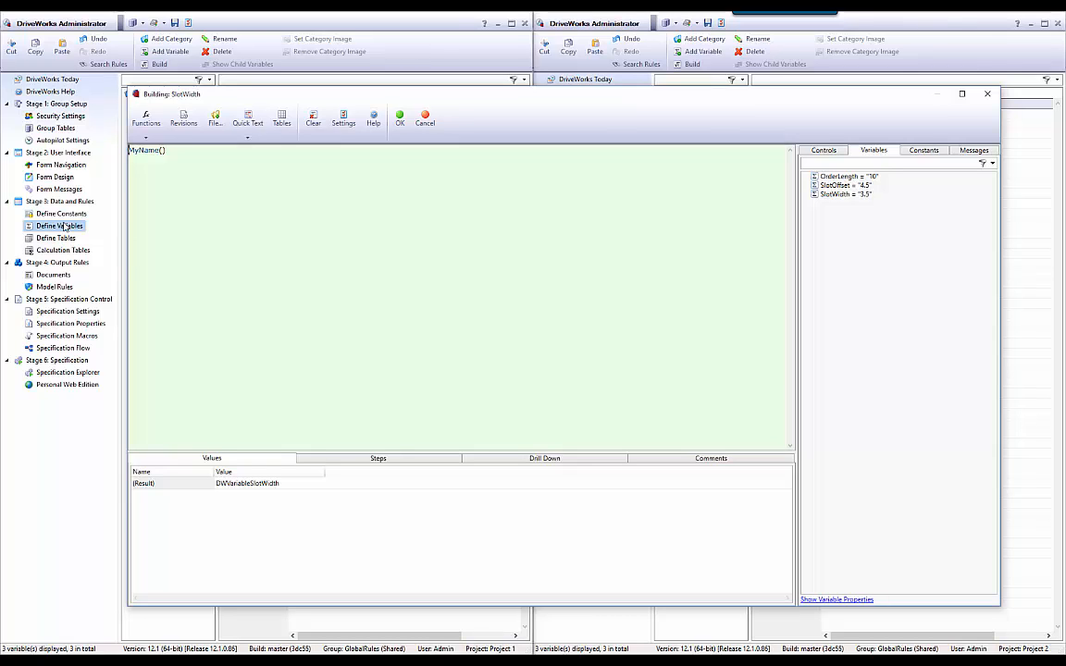
Wrap MyName() in Substitute to remove "DWVariable", giving Substitute(MyName(),"DWVariable","").
text(Substitute()
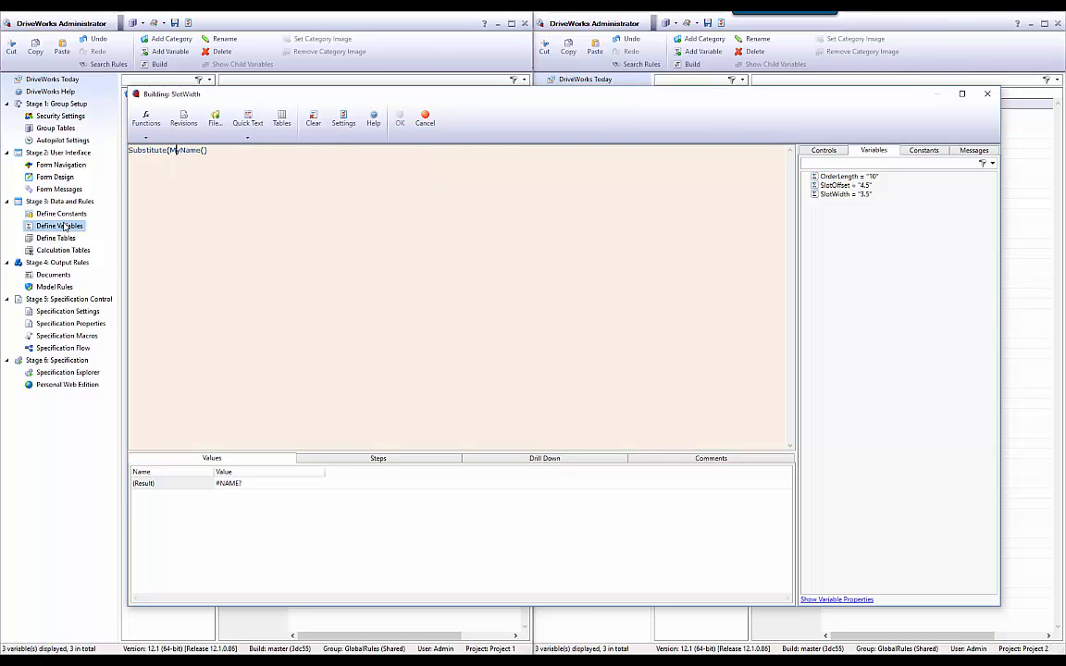
key(End)
text(,)
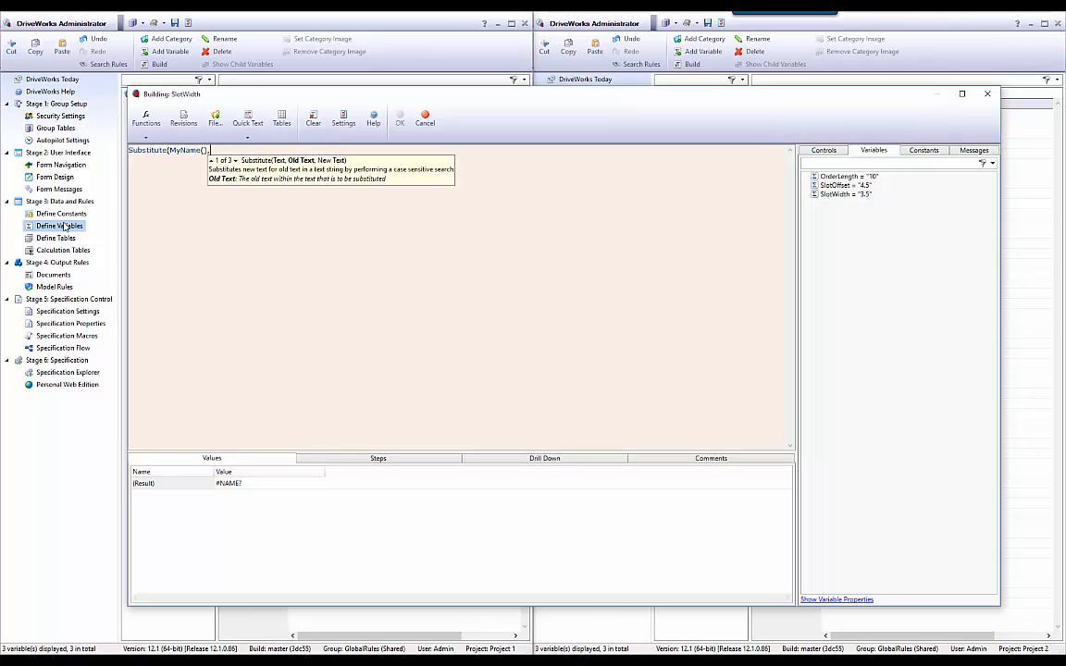
text("DW)
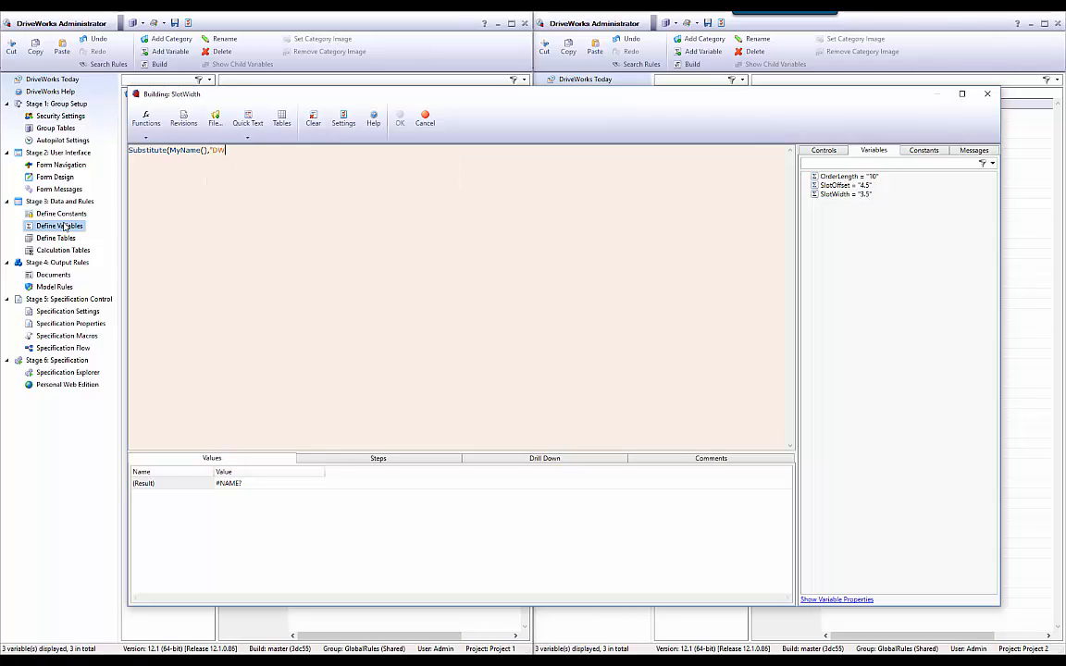
text(Variable)
text(","")
text())
Wrap the Substitute expression in a DWVLookup function.
text(look)
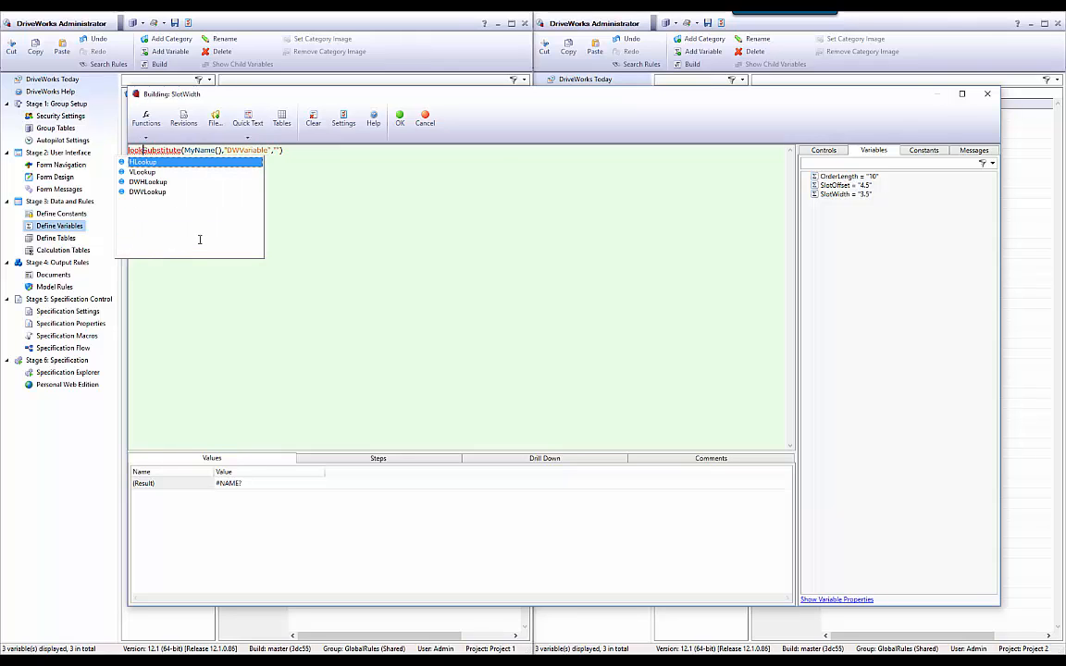
key(Down)
key(Down)
key(Down)
key(Return)
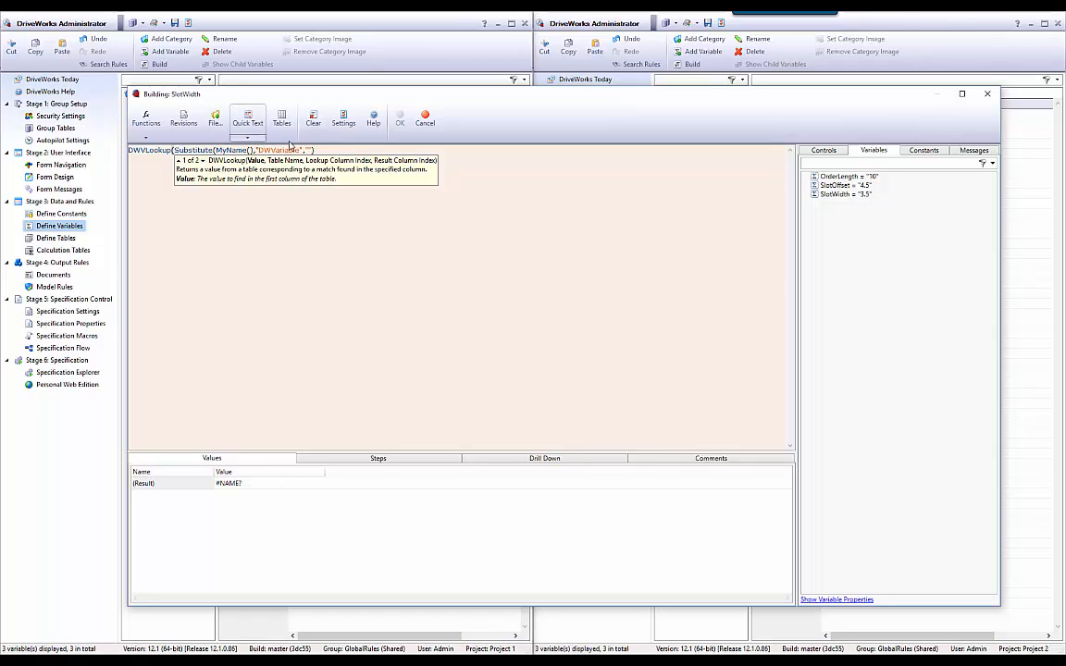
click(367, 179)
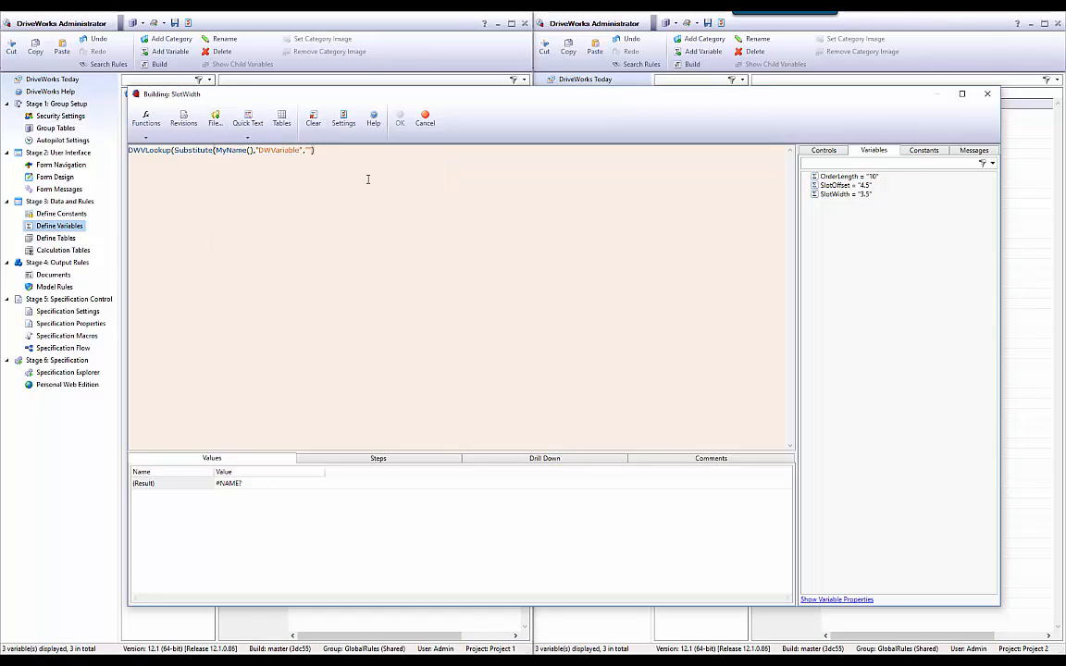
Complete the DWVLookup with the GlobalPartRules group table, lookup column 1 and result column 2.
text(,)
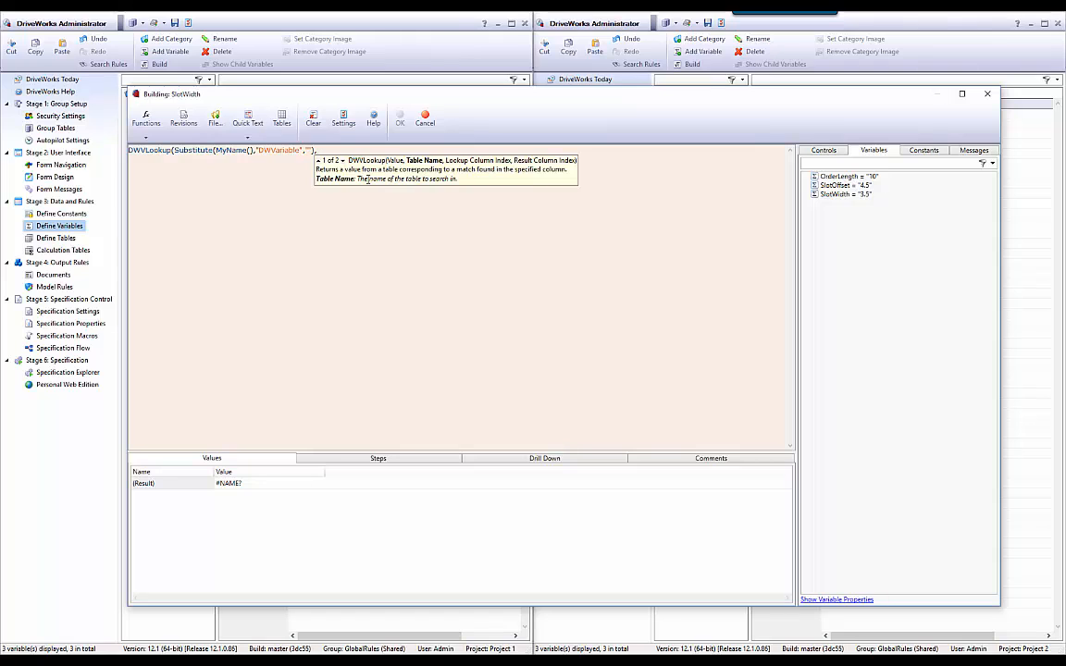
click(281, 117)
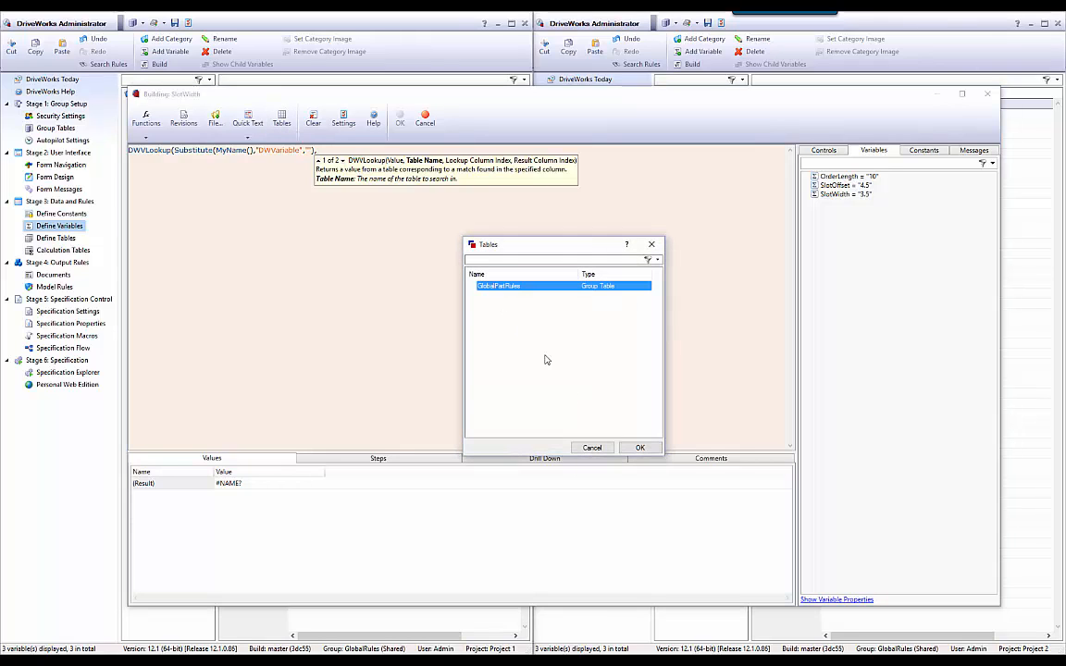
click(639, 447)
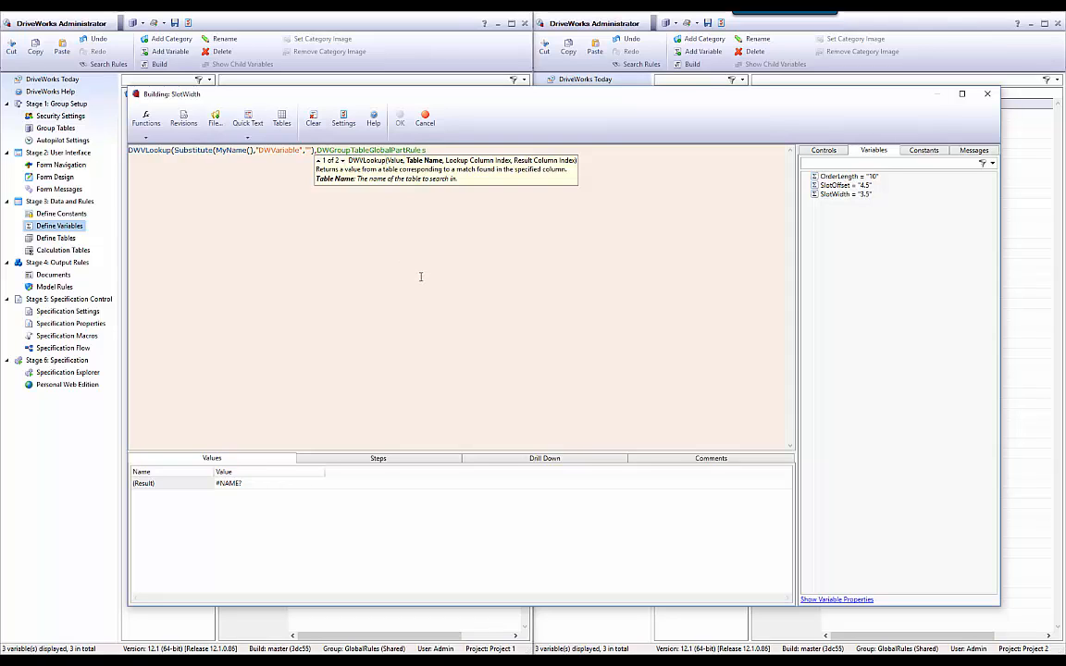
text(,)
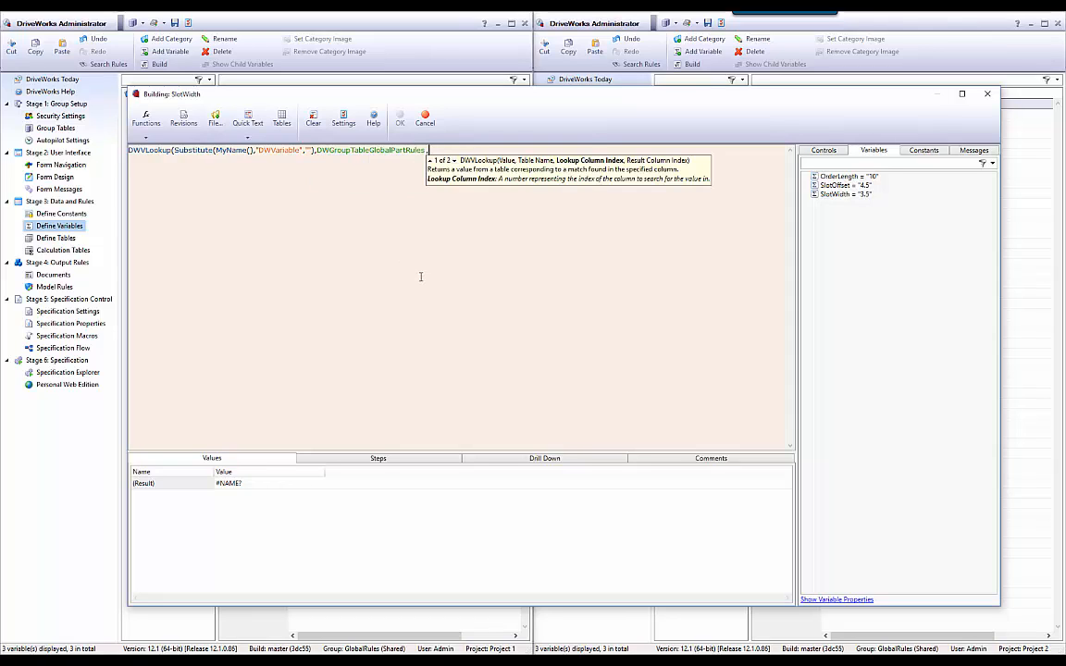
text(1,)
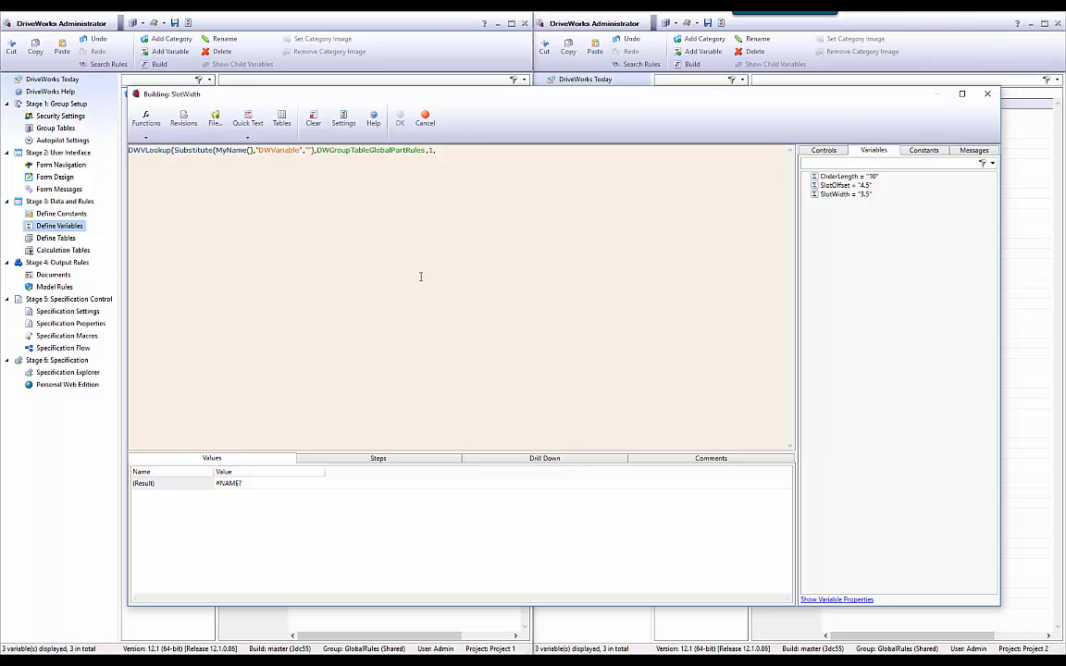
text(2))
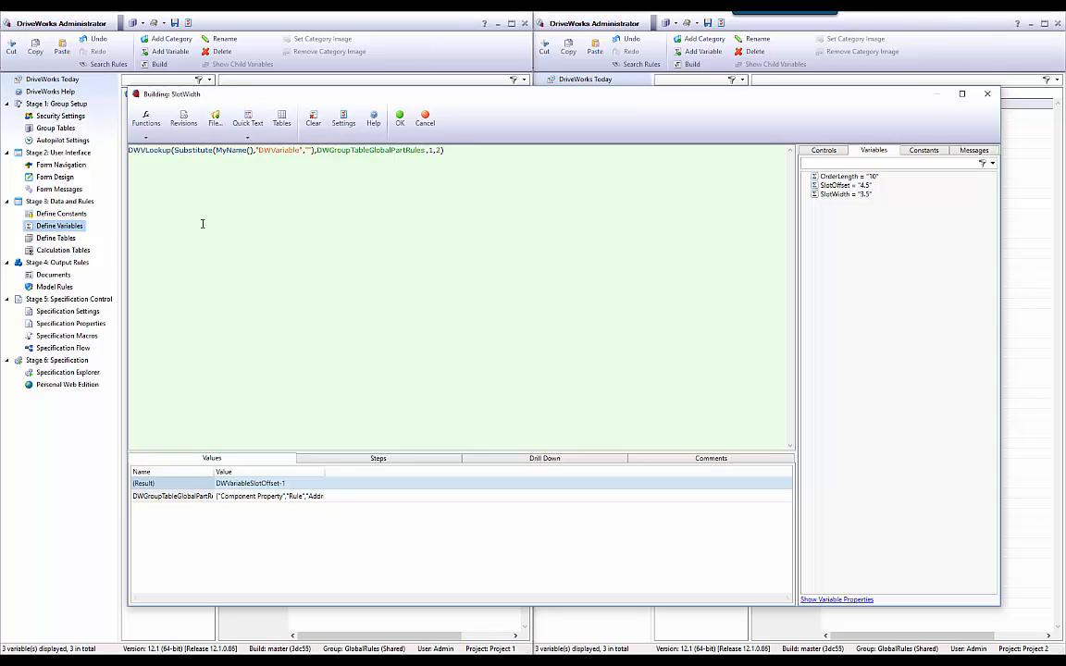
Wrap the whole lookup in an Indirect function and accept the SlotWidth rule.
text(IND)
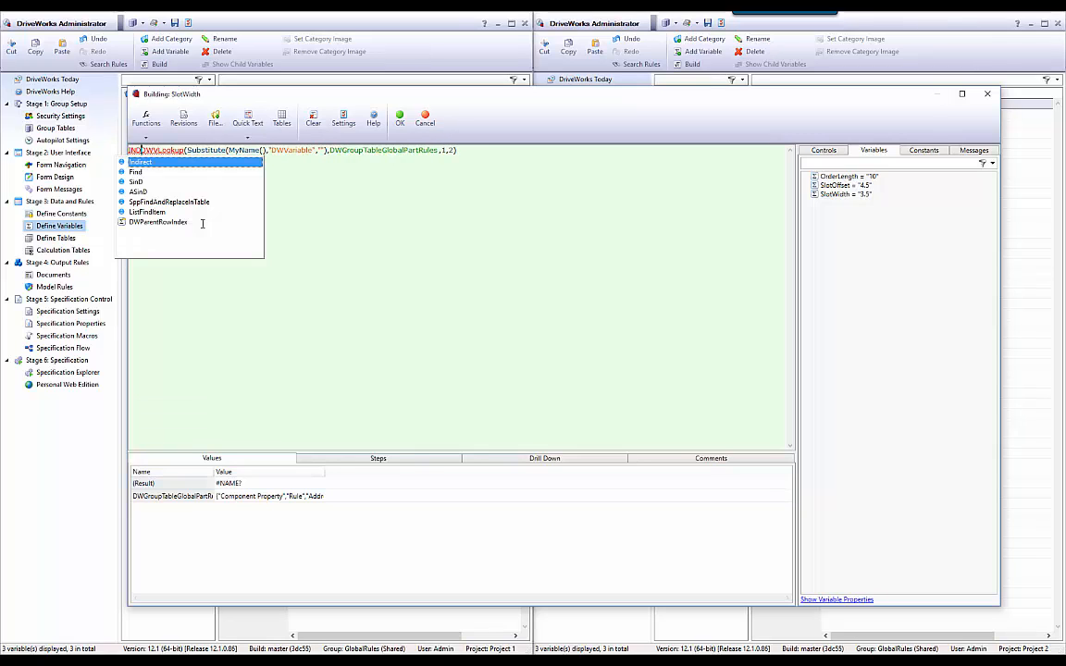
key(Tab)
key(BackSpace)
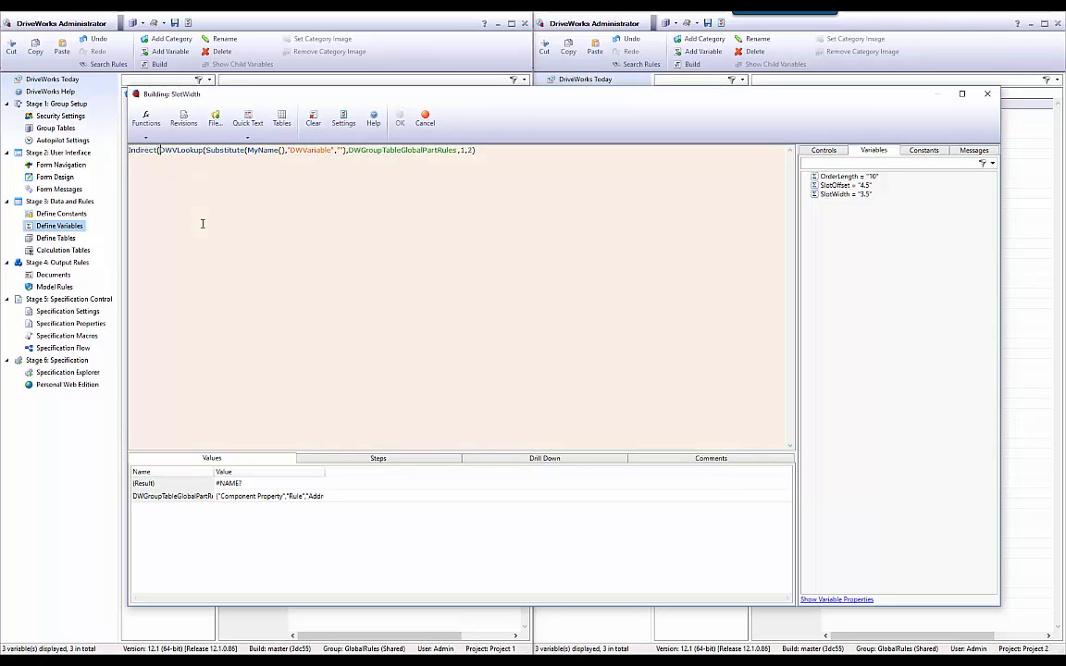
click(471, 150)
text())
click(418, 126)
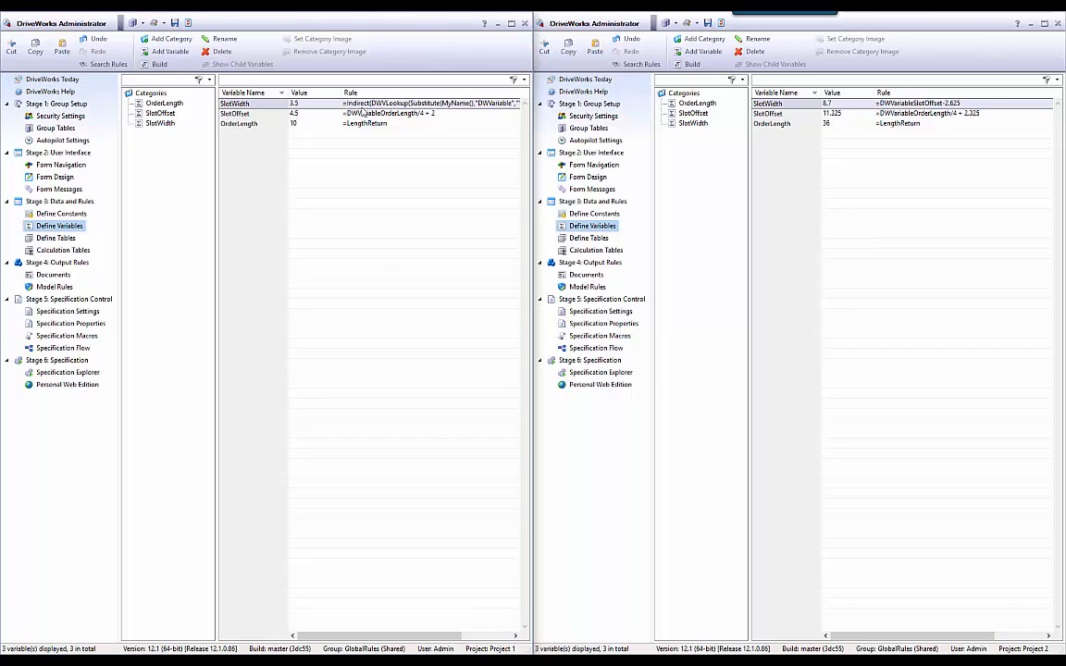
Build SlotWidth and SlotOffset together so SlotOffset receives the same Indirect lookup rule.
shift+click(315, 113)
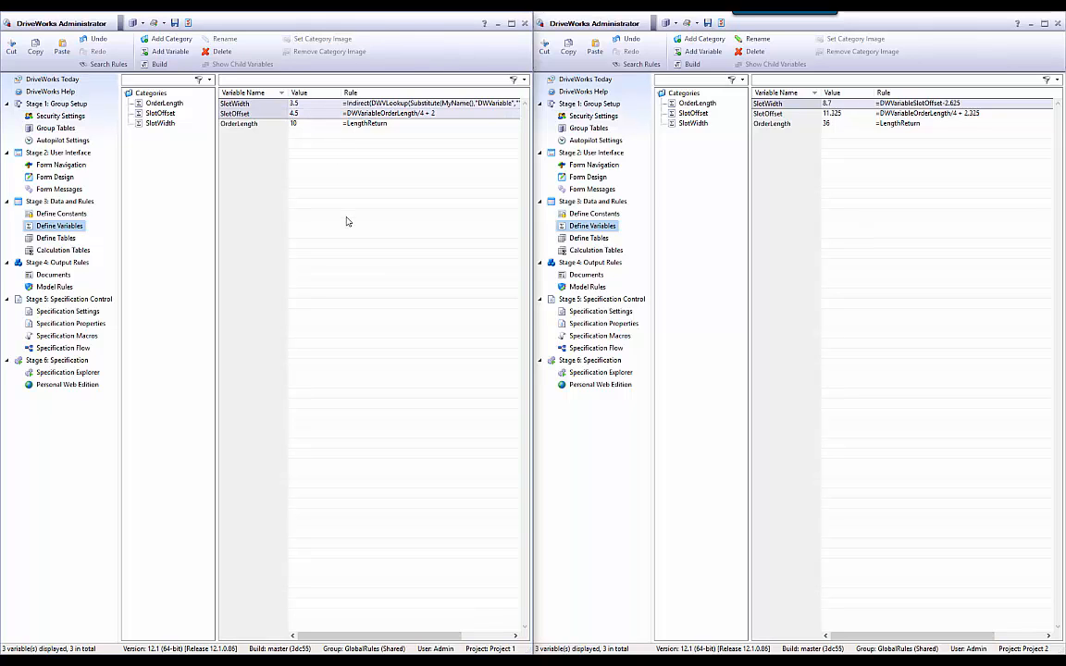
click(159, 64)
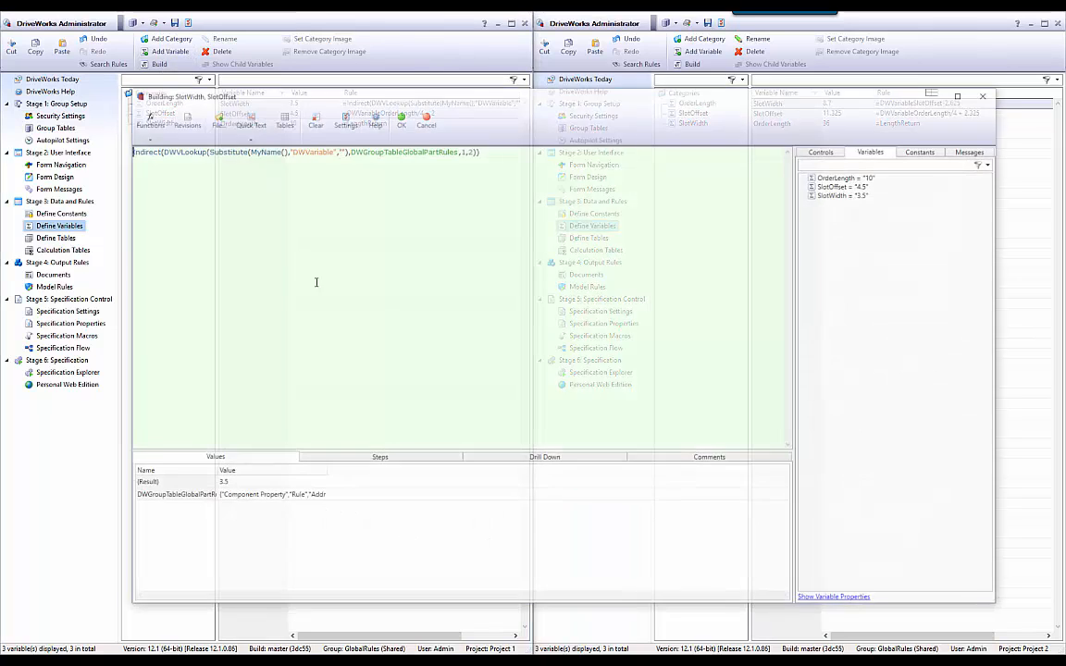
click(400, 122)
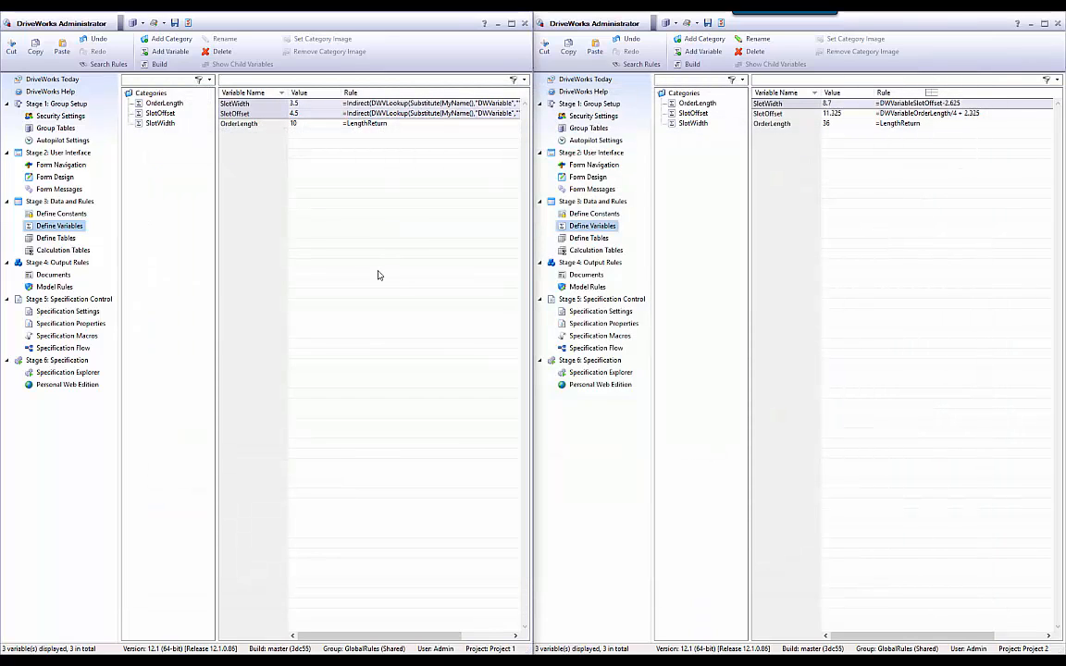
Open Project 1's SlotWidth rule and copy its Indirect lookup formula text.
click(250, 113)
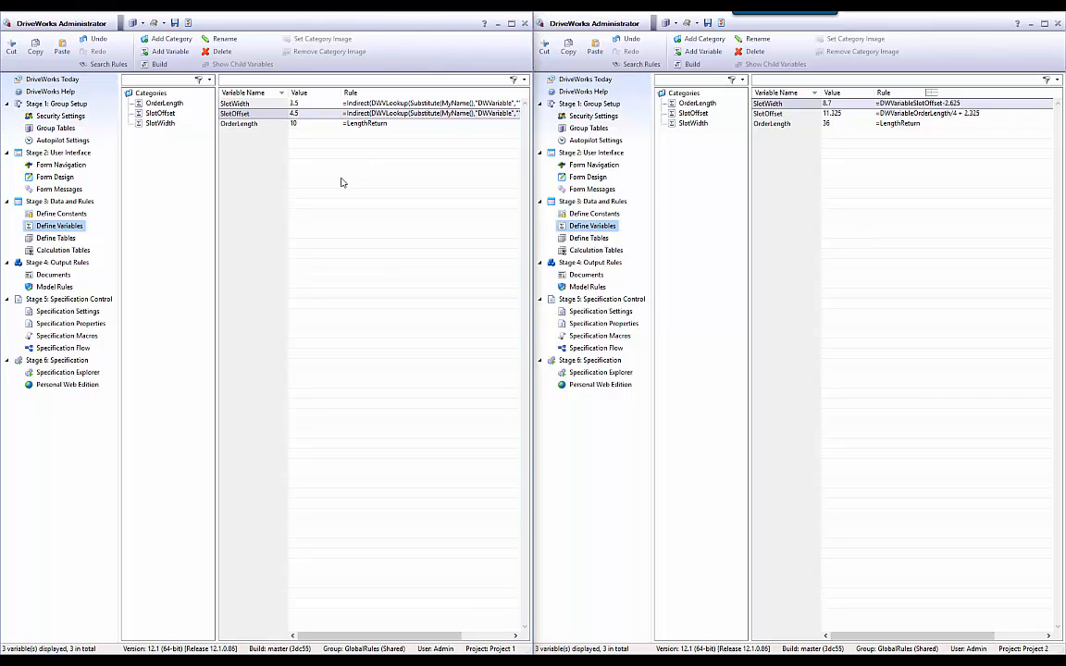
double_click(289, 102)
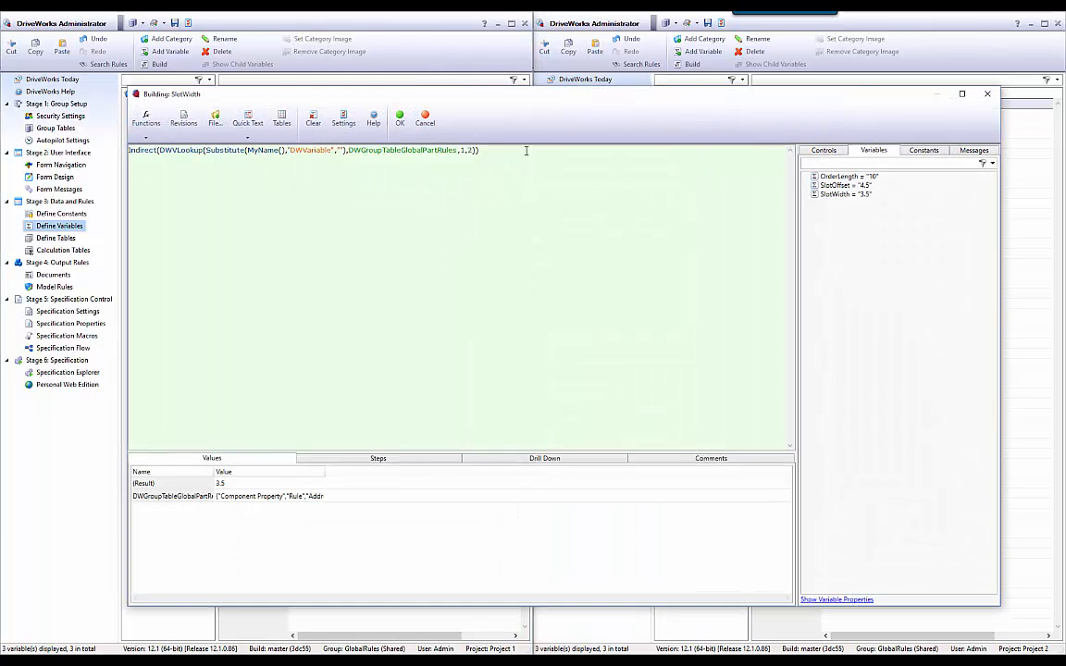
drag(479, 150, 11, 151)
key(ctrl+c)
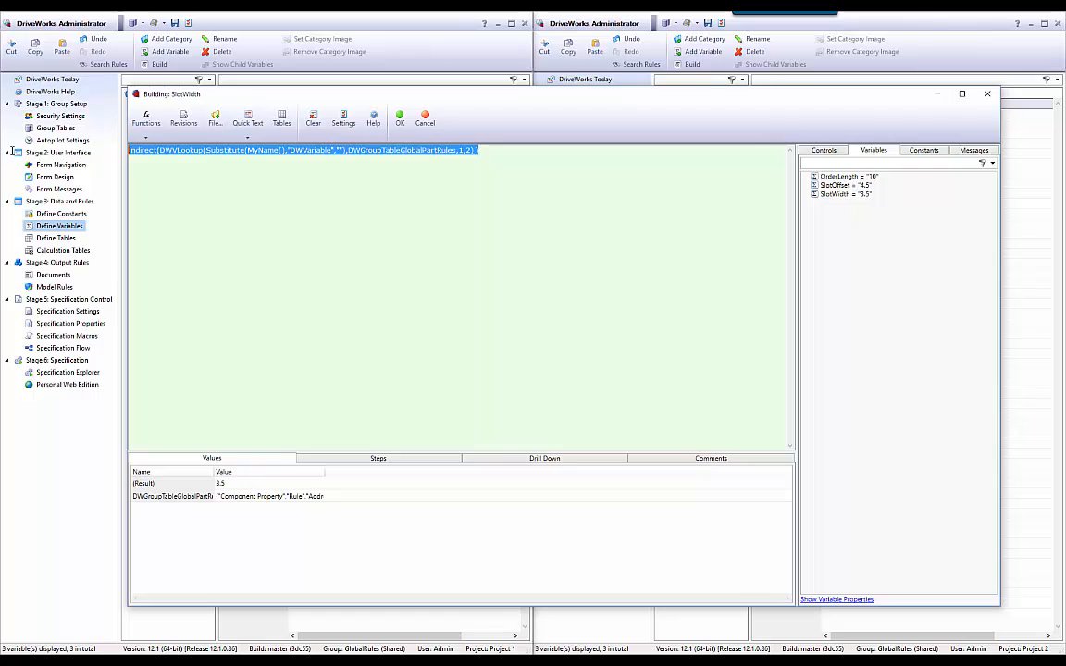
click(400, 119)
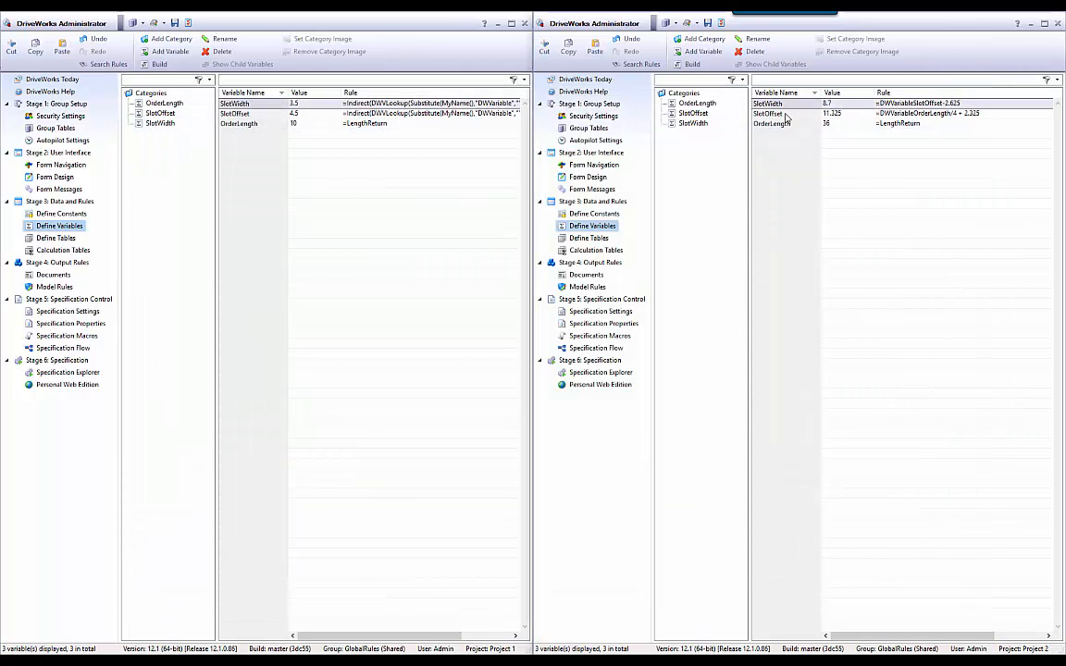
Replace the rules of Project 2's SlotWidth and SlotOffset variables together with the copied Indirect lookup formula.
drag(772, 103, 772, 114)
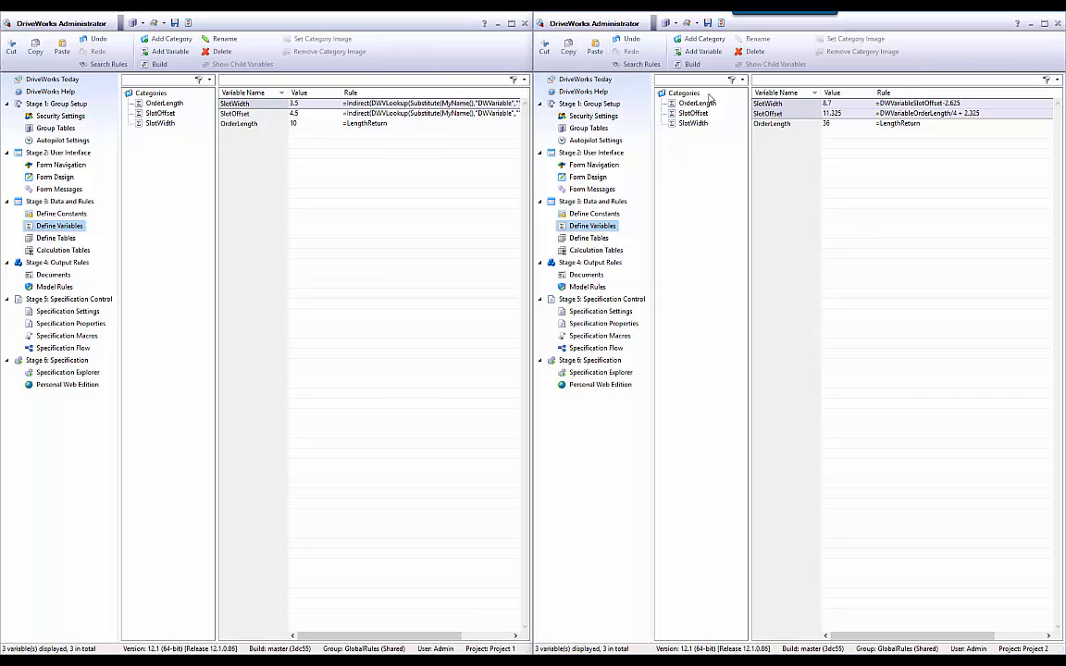
click(685, 64)
key(ctrl+a)
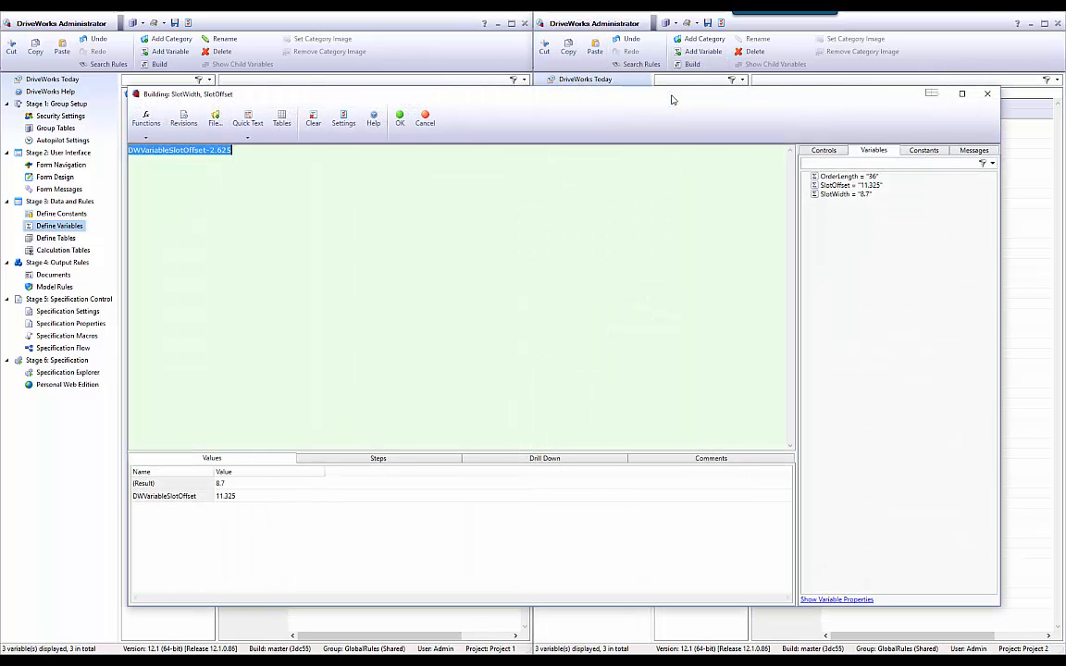
key(ctrl+v)
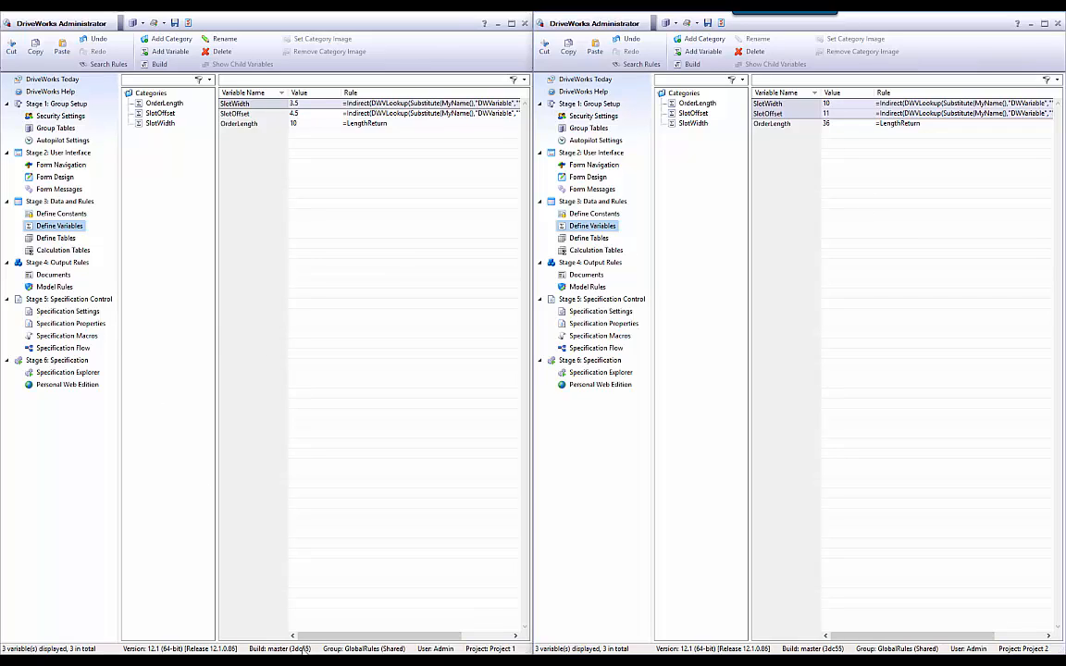
In the GlobalPartRules group table, change the SlotOffset rule's constant to 2.1875 and save the table.
click(221, 621)
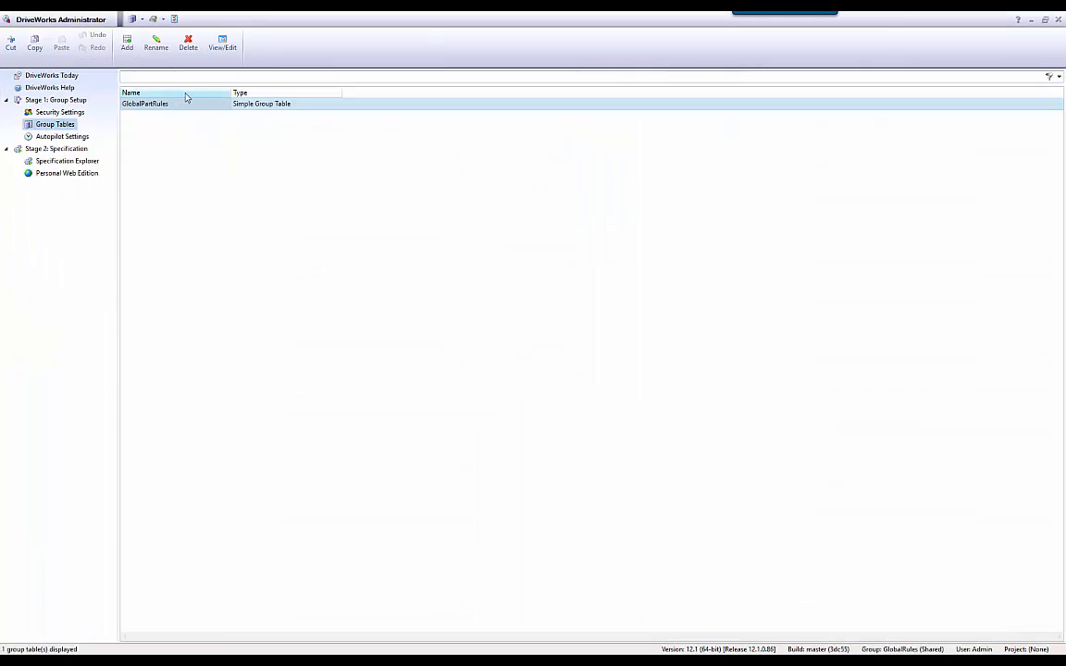
double_click(257, 105)
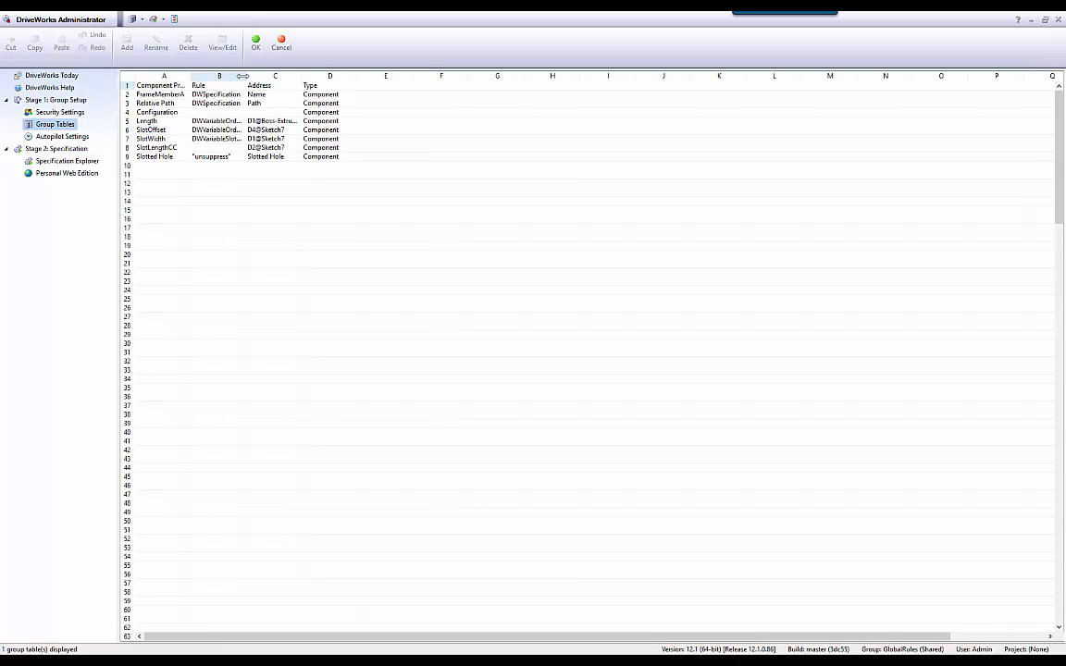
double_click(278, 130)
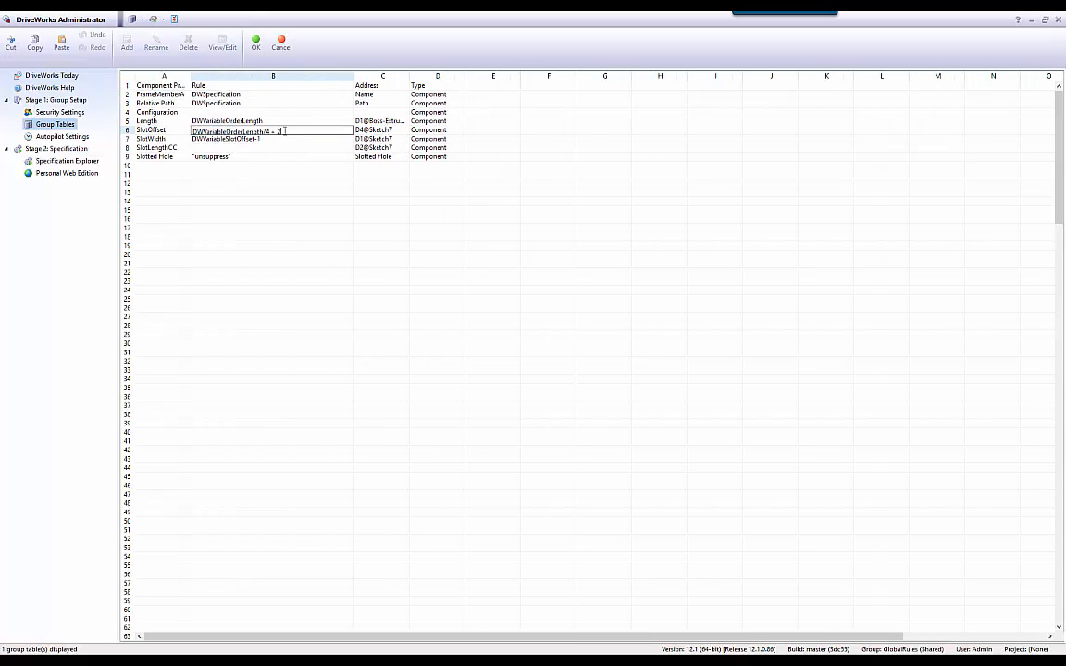
double_click(278, 131)
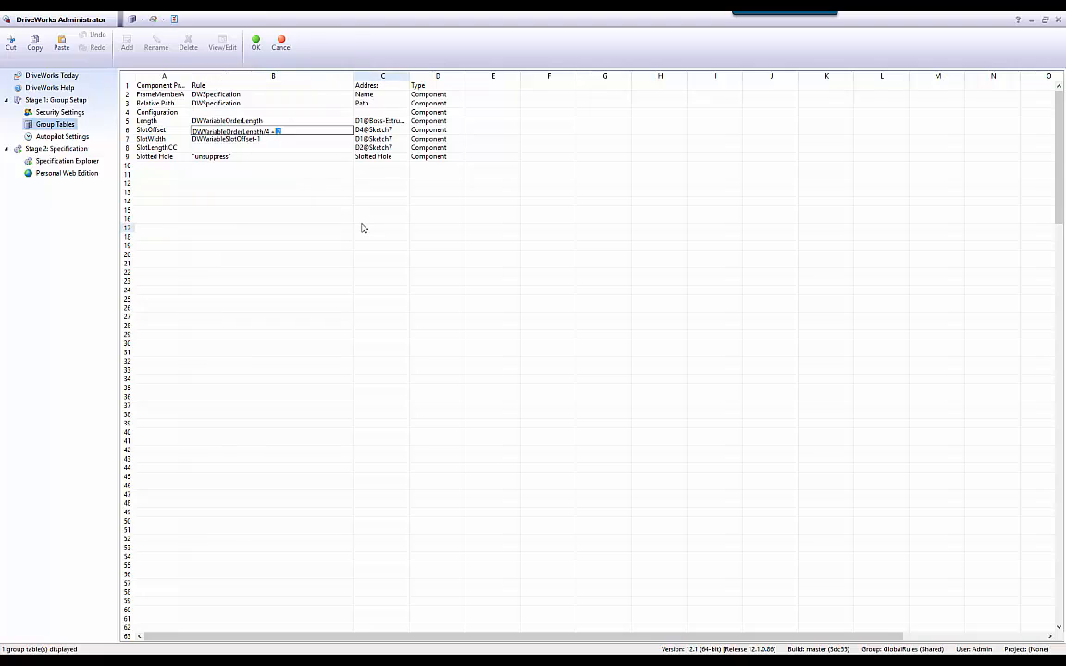
text(2.1875)
click(255, 42)
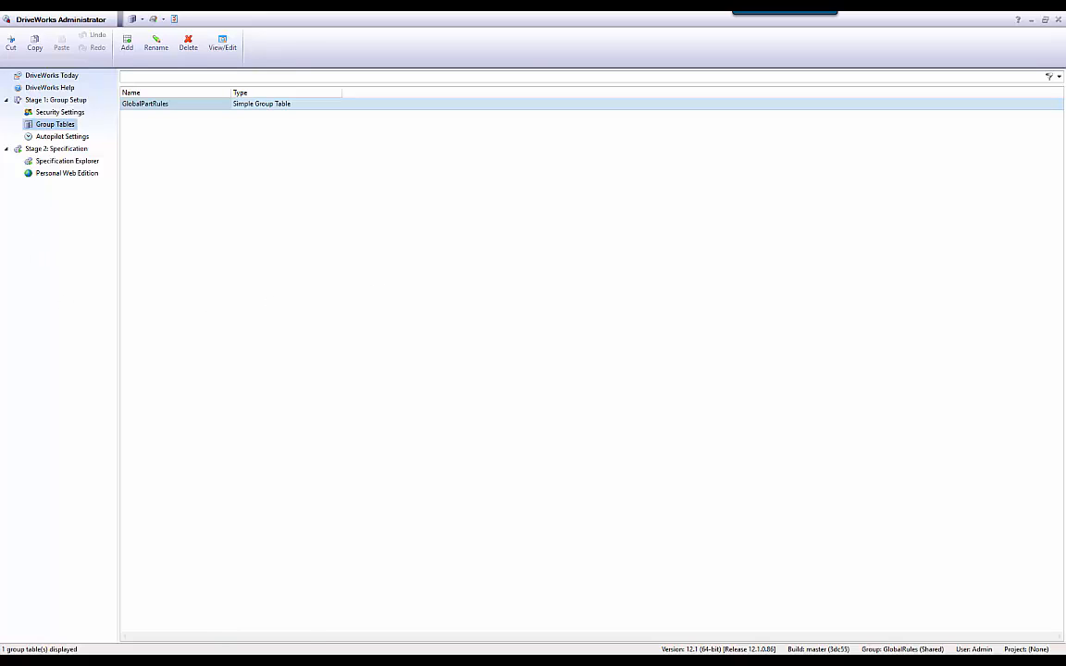
Bring both project windows back to review the slot variables' values.
mouse_move(175, 660)
click(76, 618)
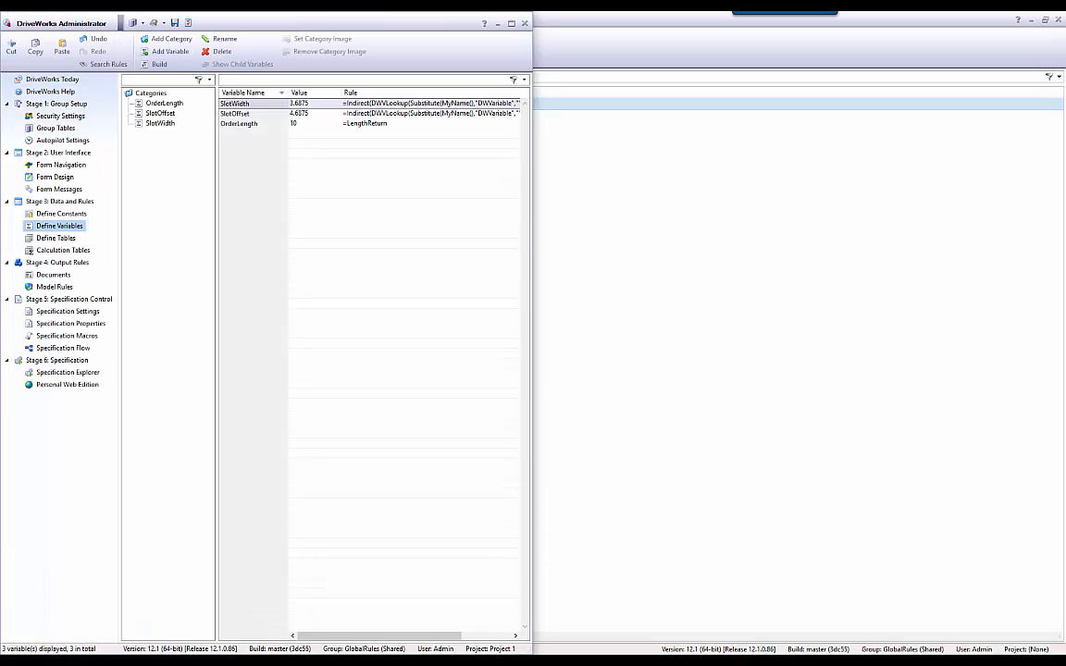
click(159, 613)
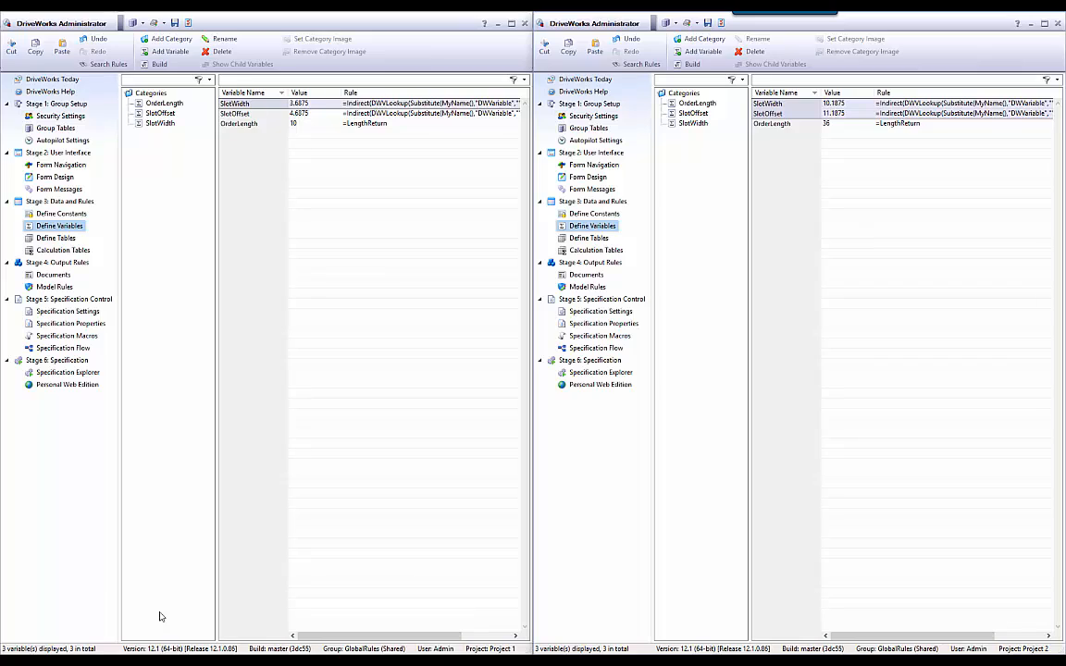